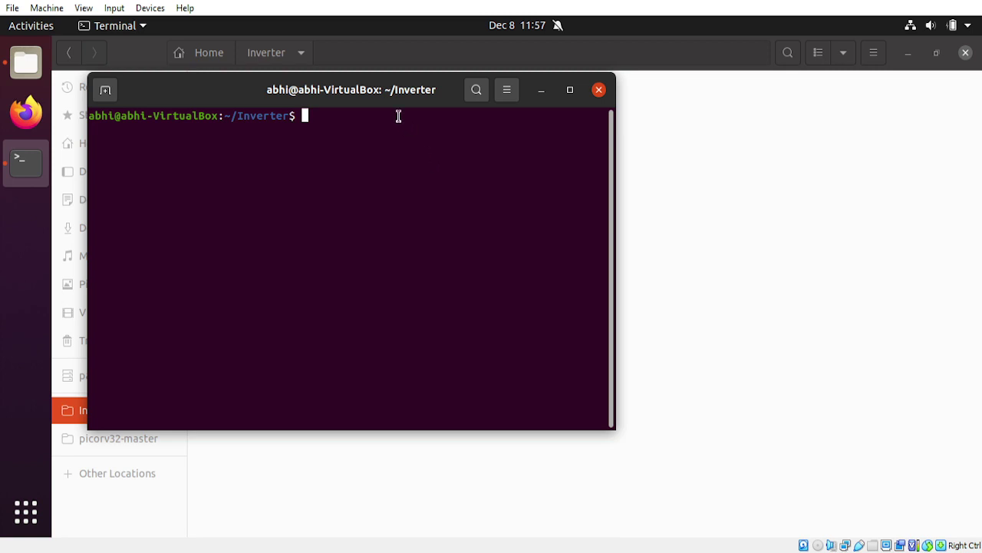
Step: Launch Magic with the magic command, maximize its layout window and show the grid
type("magic")
key("Return")
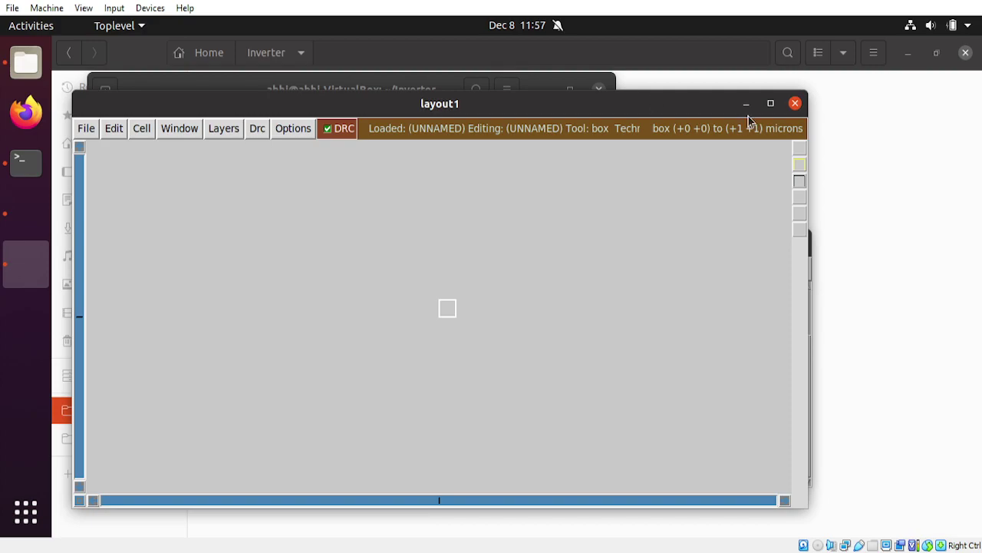
left_click(771, 103)
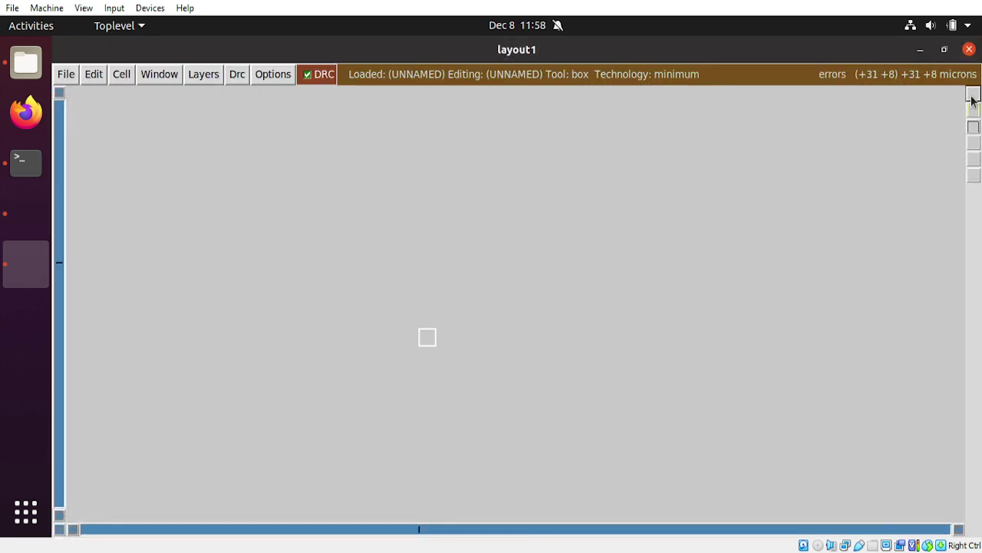
left_click(471, 309)
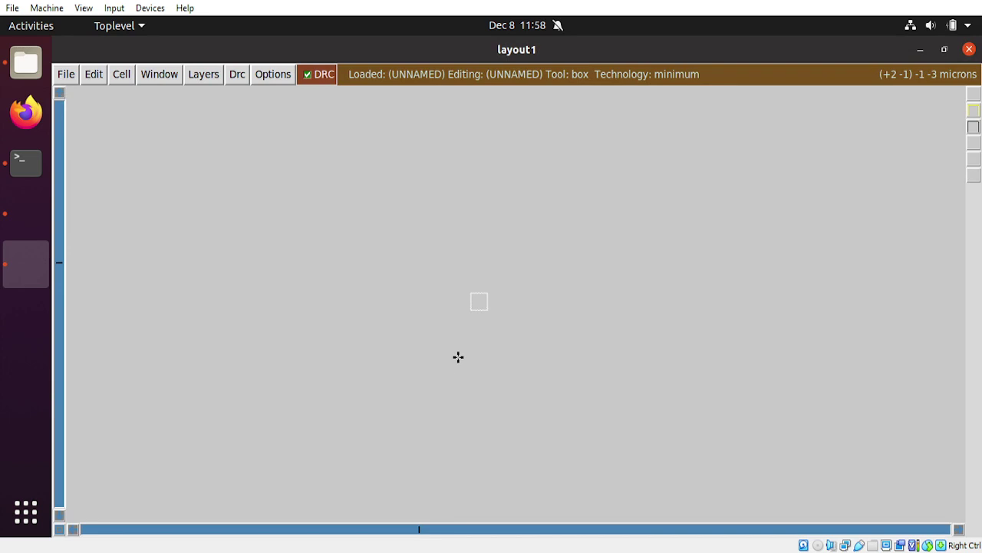
key("g")
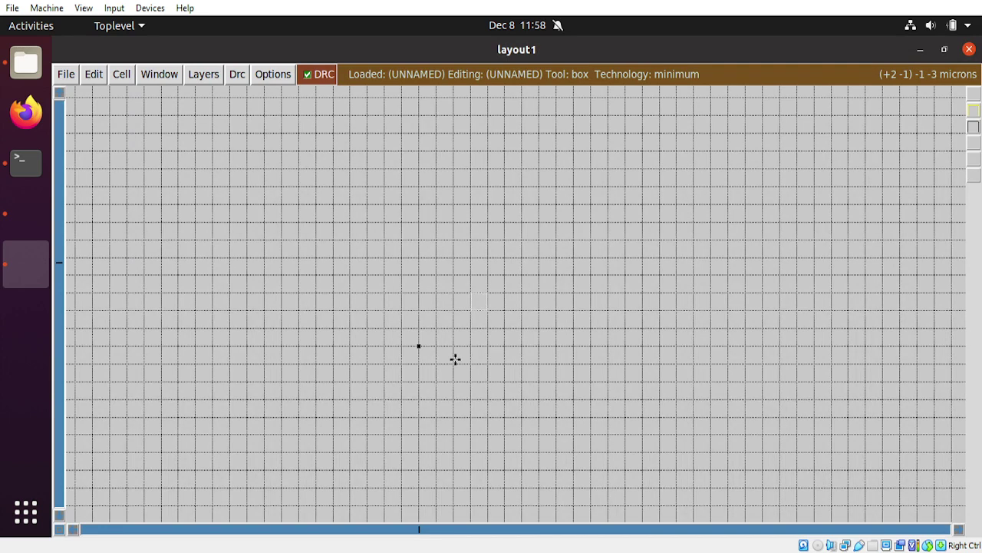
Step: Place the box around the origin marker at about 7 by 8 microns
left_click(417, 369)
right_click(504, 274)
left_click(396, 364)
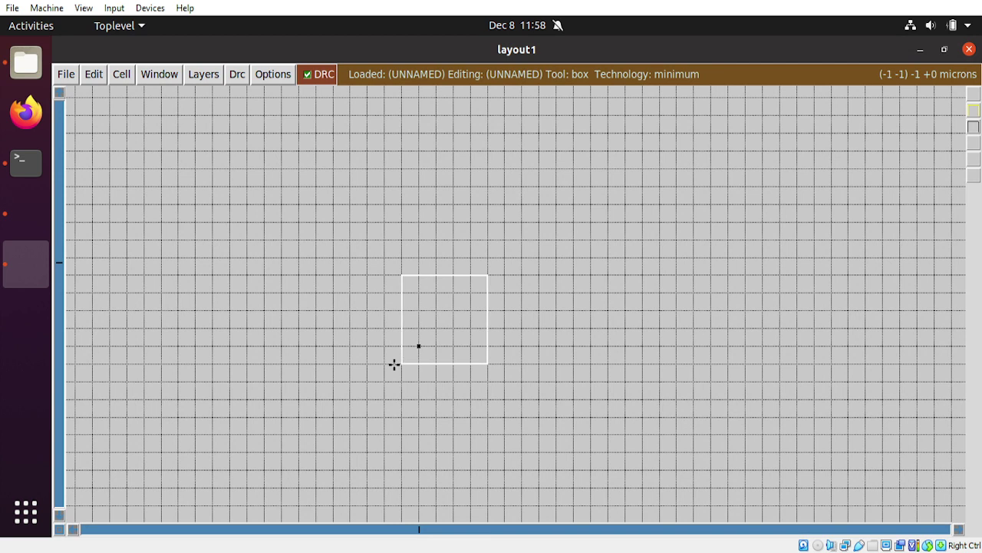
right_click(526, 214)
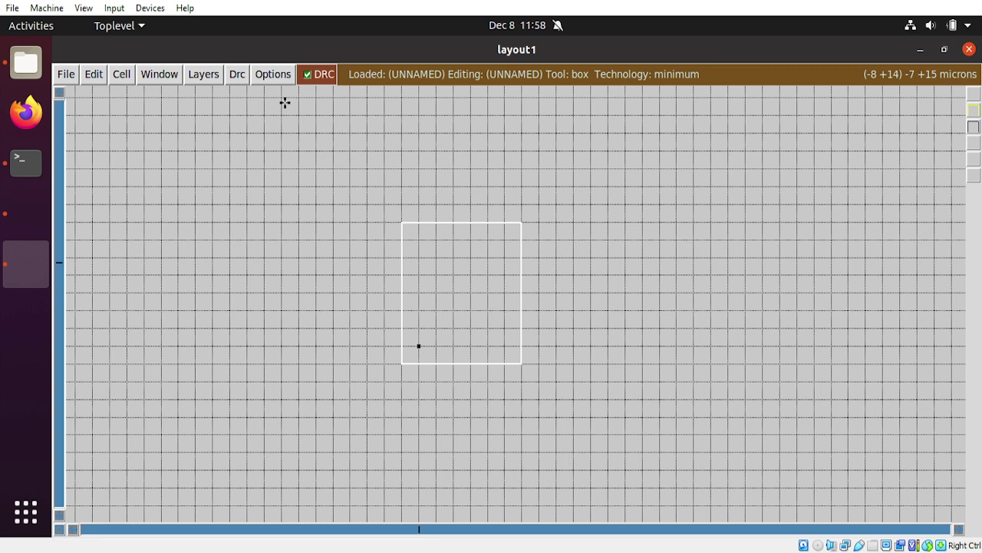
Step: Set the technology to scmos in the Tech Manager and minimize the manager window
left_click(211, 82)
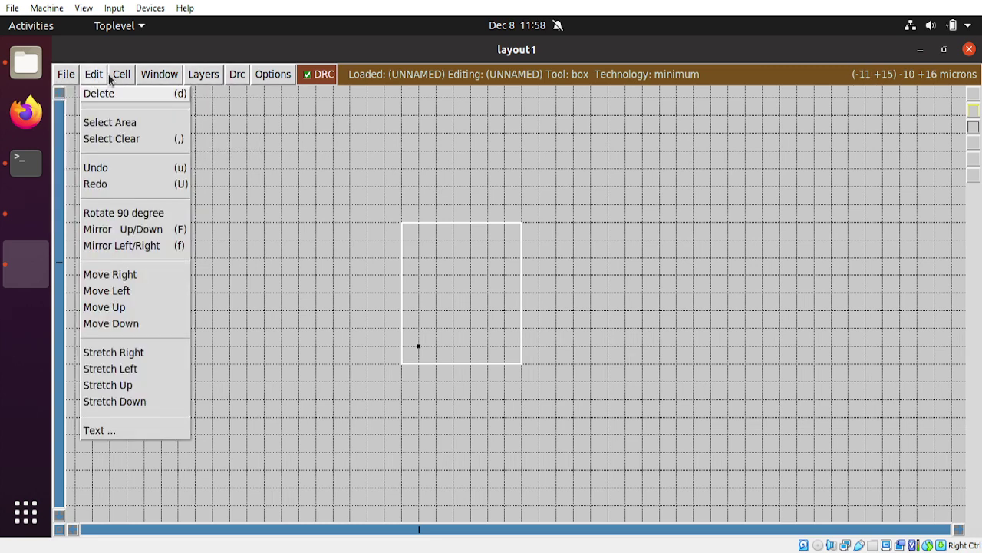
mouse_move(159, 80)
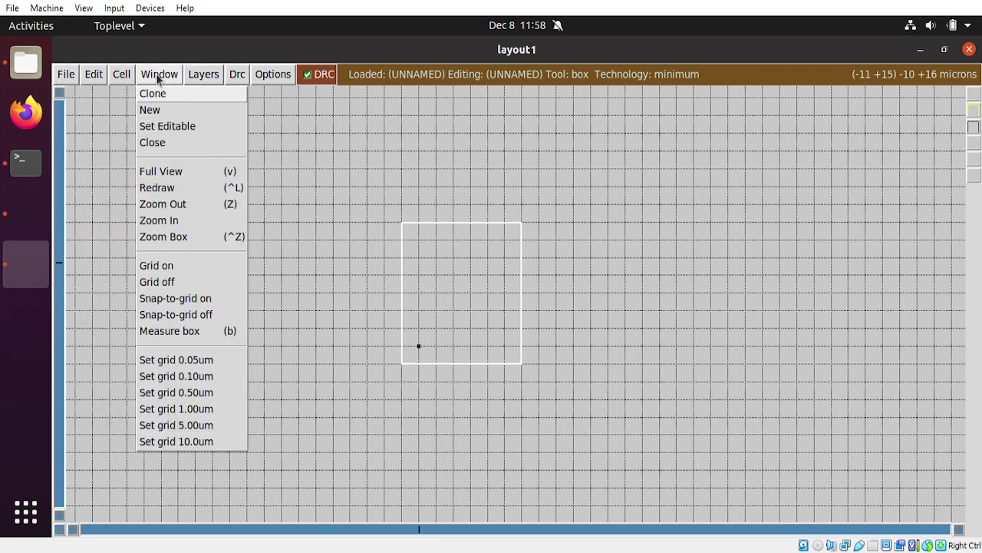
left_click(263, 77)
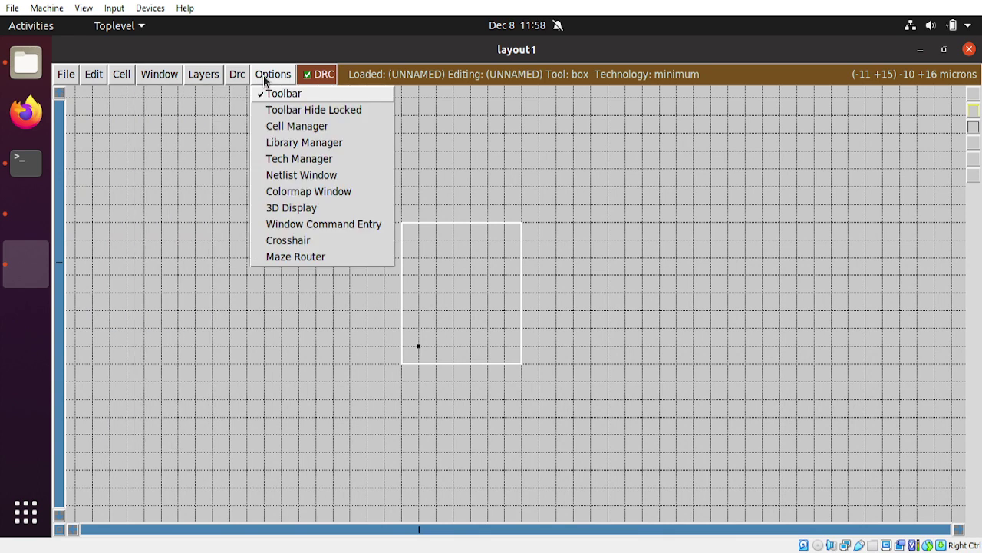
left_click(297, 157)
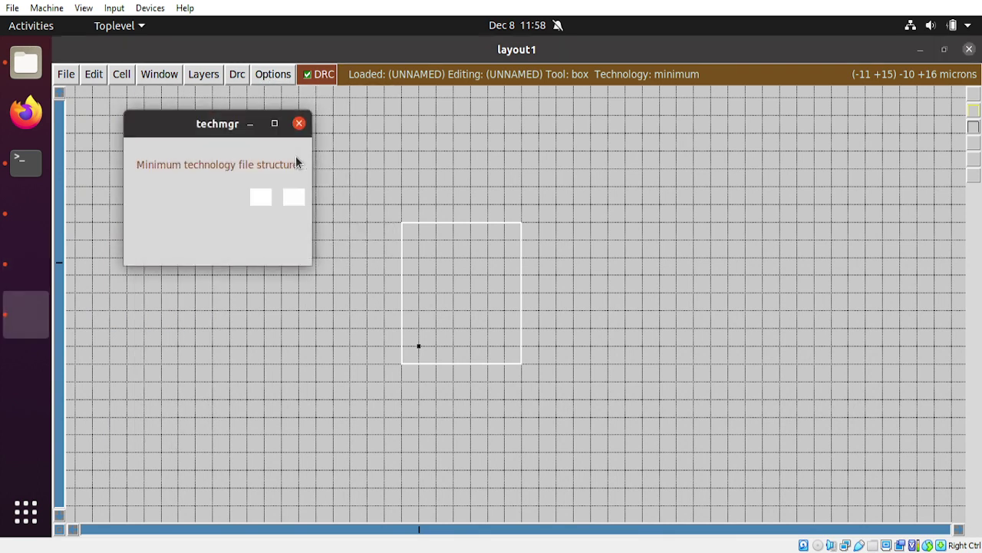
left_click(222, 148)
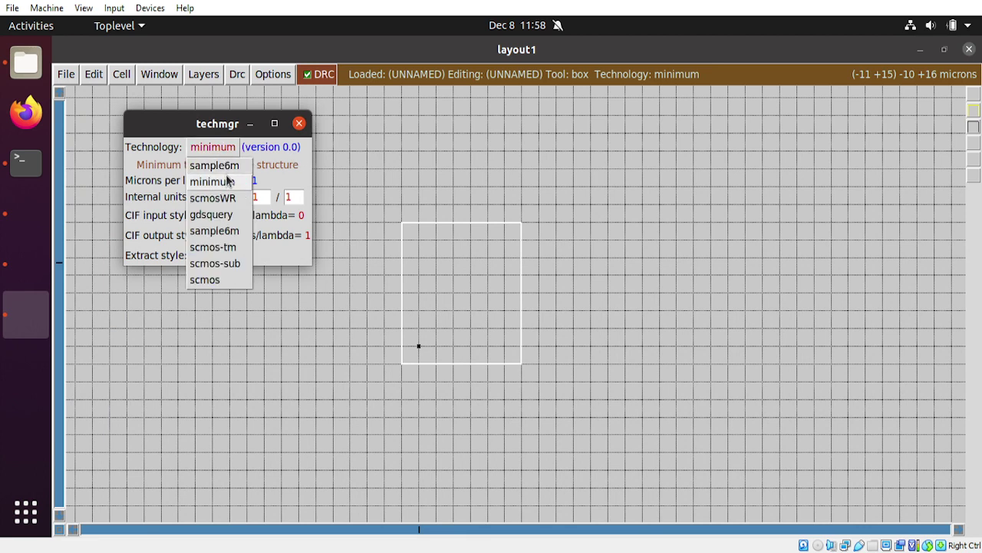
left_click(222, 280)
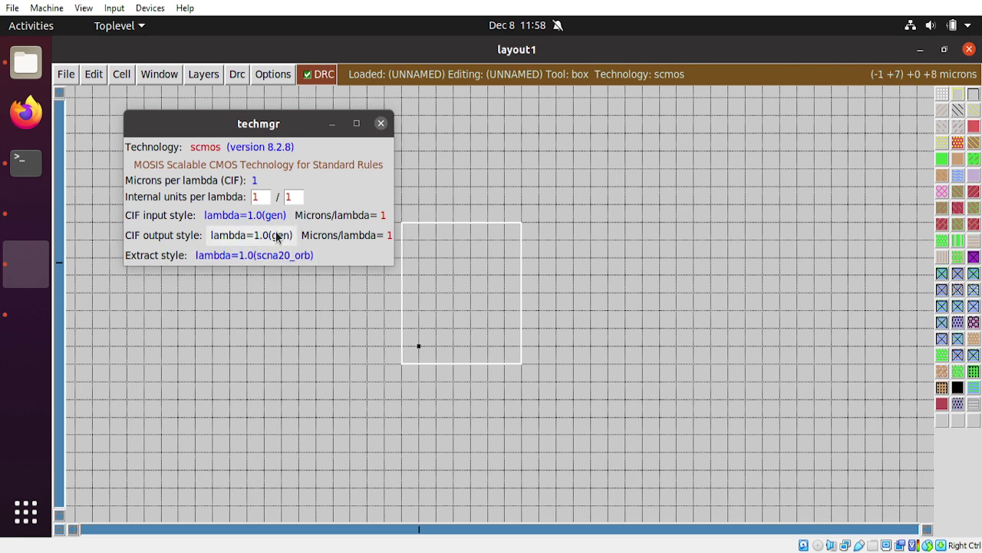
left_click(331, 128)
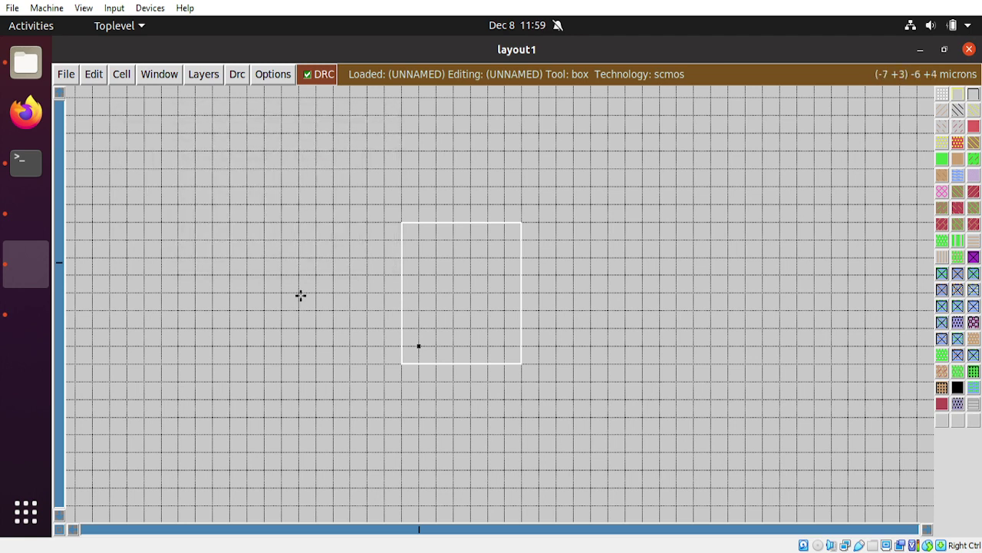
Step: Place a box about 20 by 9 microns with its lower edge through the origin marker and paint it with n-well
left_click(364, 315)
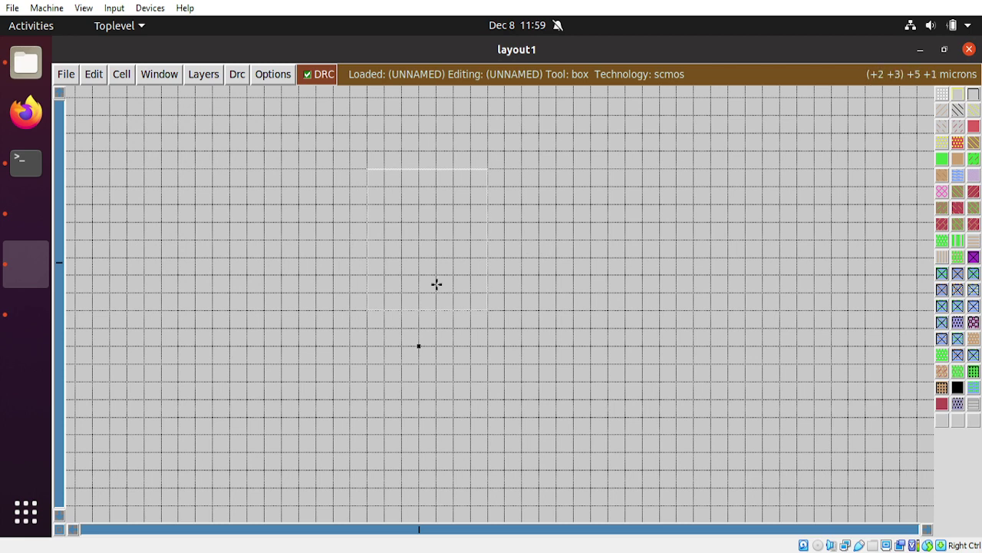
left_click(344, 308)
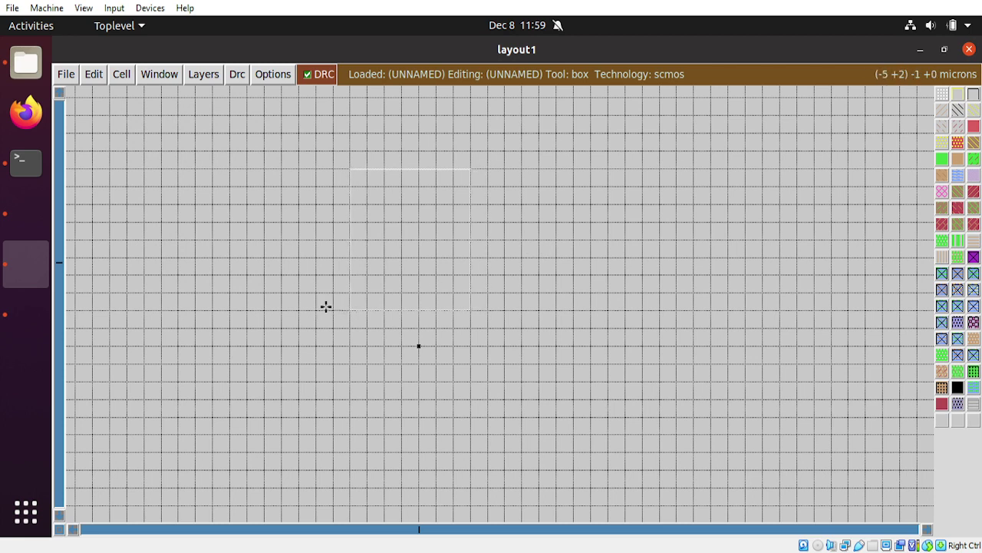
left_click(314, 344)
right_click(623, 204)
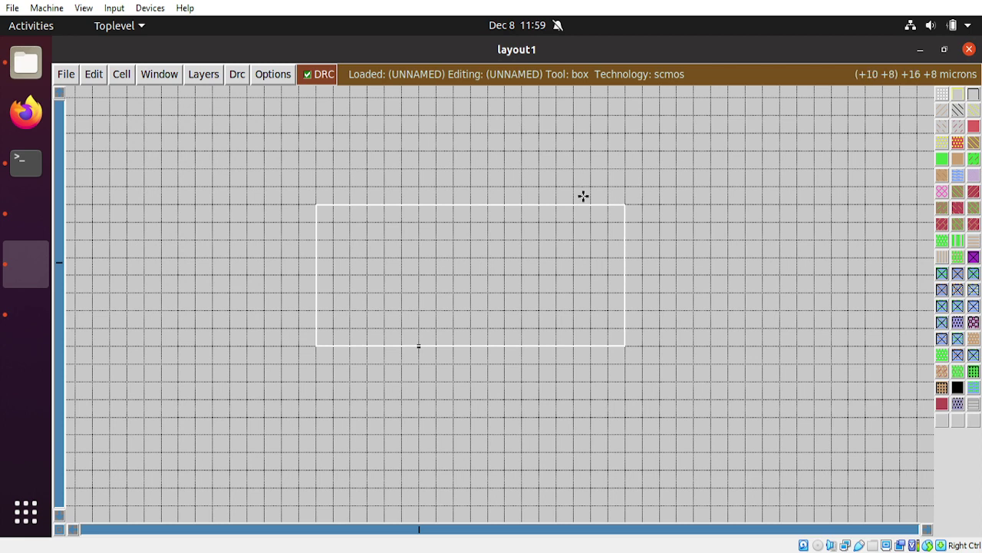
right_click(656, 186)
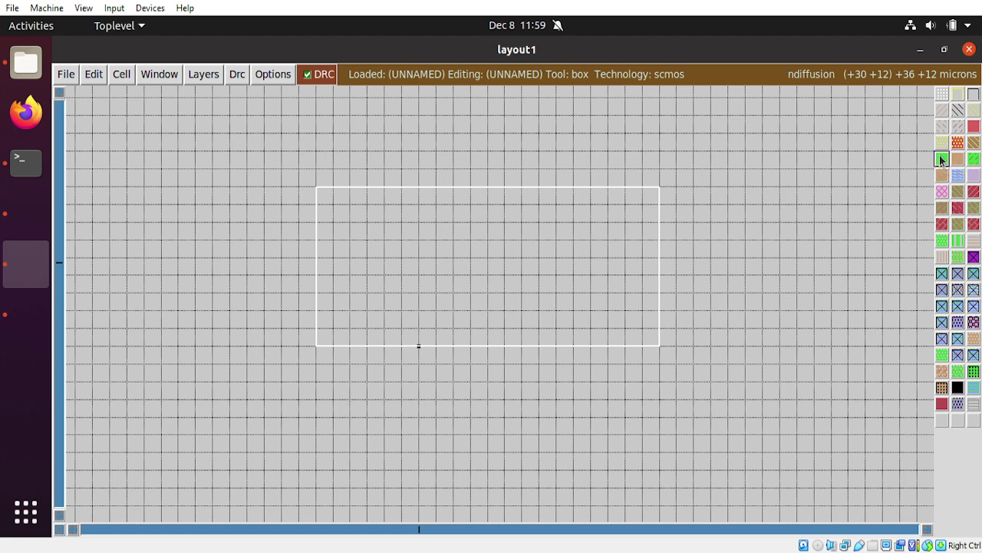
left_click(958, 111)
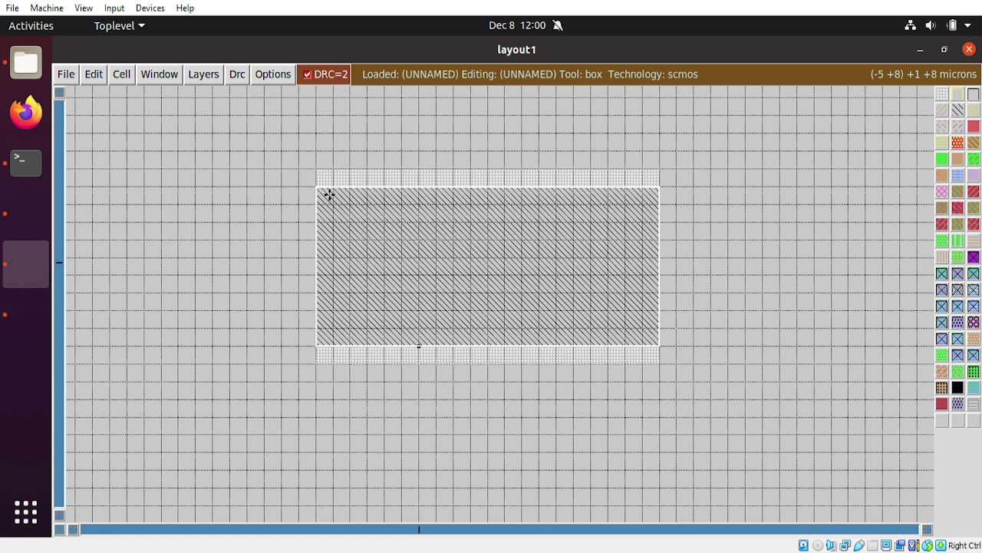
Step: Extend the n-well over the DRC error strips above and below it, making it about 20 by 11 microns
left_click(316, 362)
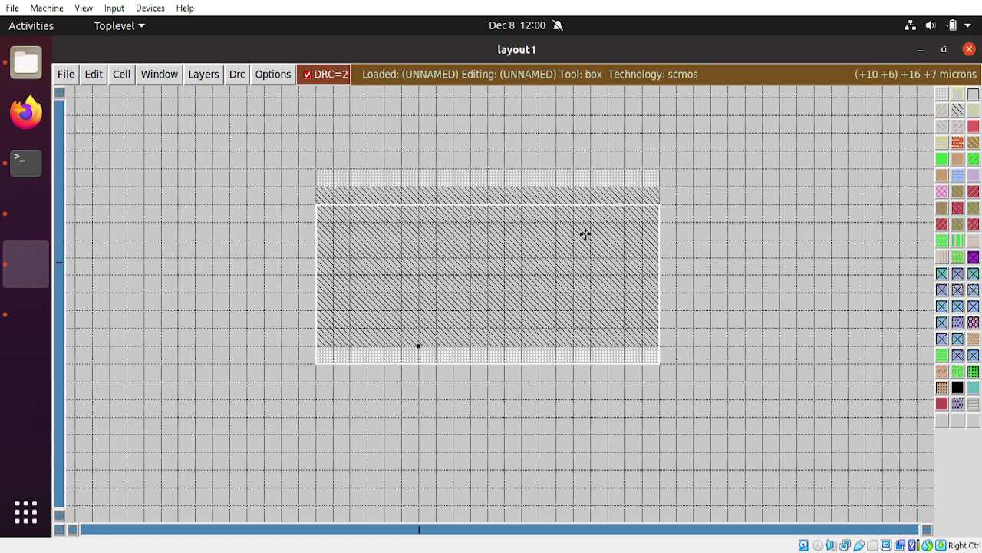
right_click(658, 169)
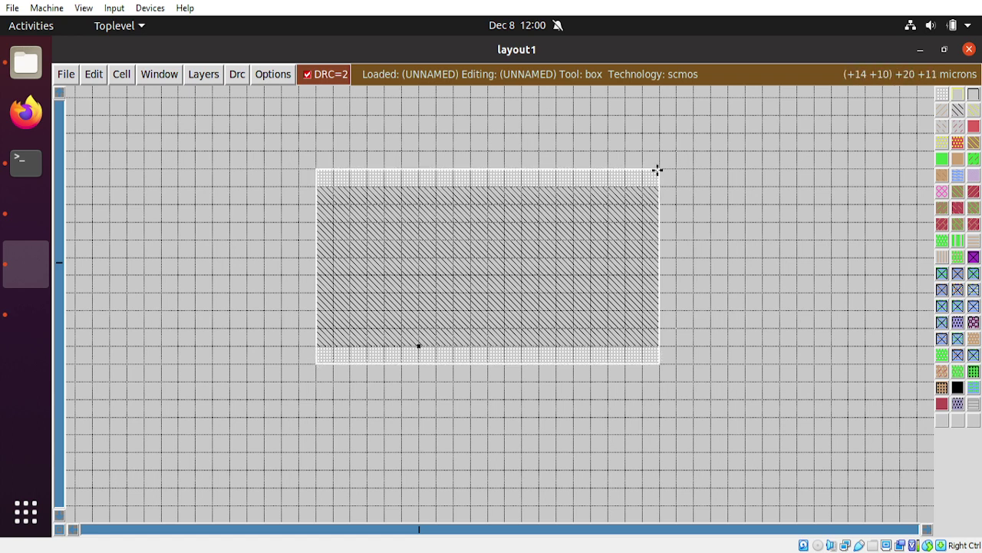
middle_click(959, 110)
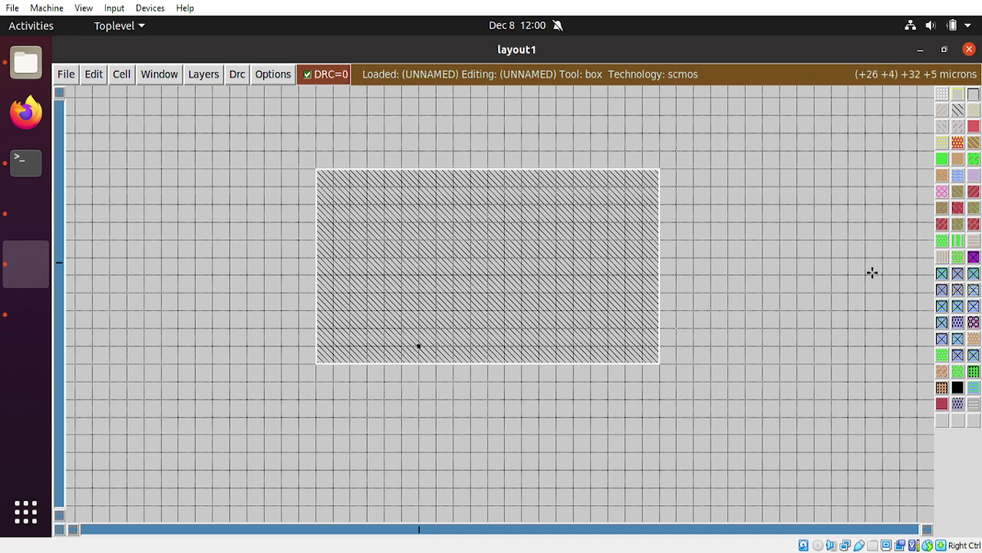
Step: Place a box about 3 by 9 microns rising from the n-well's lower edge, right of its centre
left_click(246, 291)
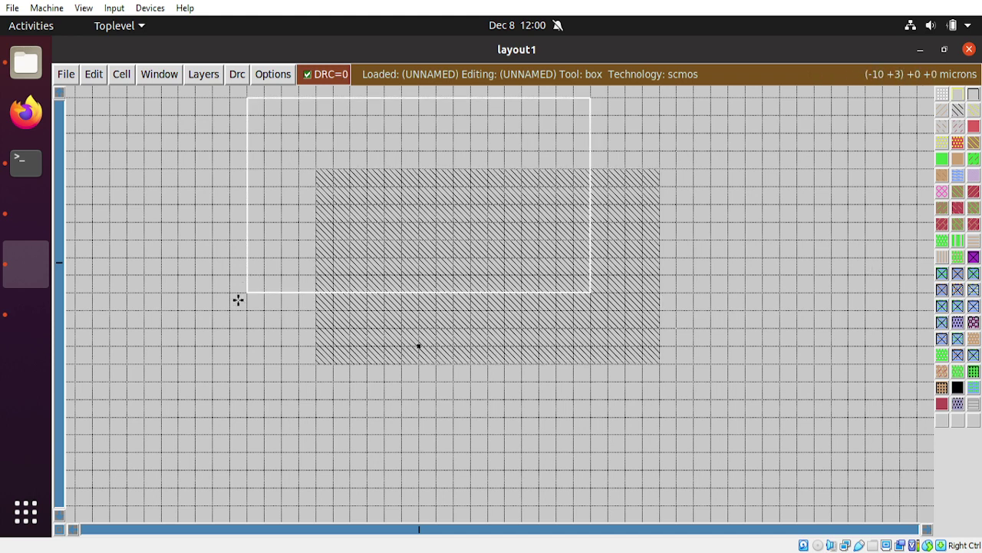
right_click(334, 205)
mouse_move(282, 288)
left_mouse_down()
mouse_move(402, 256)
mouse_move(548, 189)
mouse_move(673, 211)
mouse_move(685, 268)
mouse_move(543, 361)
mouse_move(522, 361)
left_mouse_up()
right_click(576, 204)
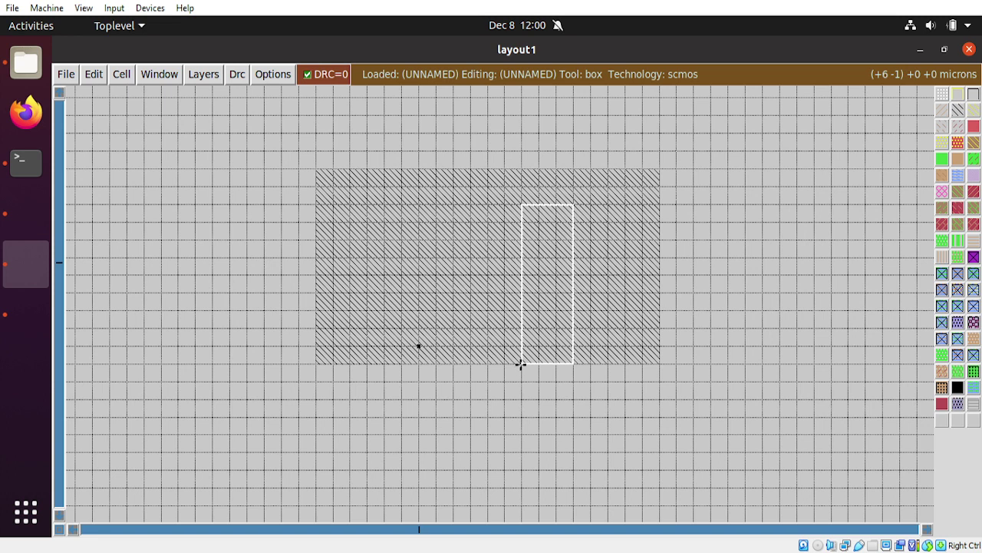
Step: Place a box about 3 by 6 microns across the n-well's lower edge, near its right end
left_click(660, 291)
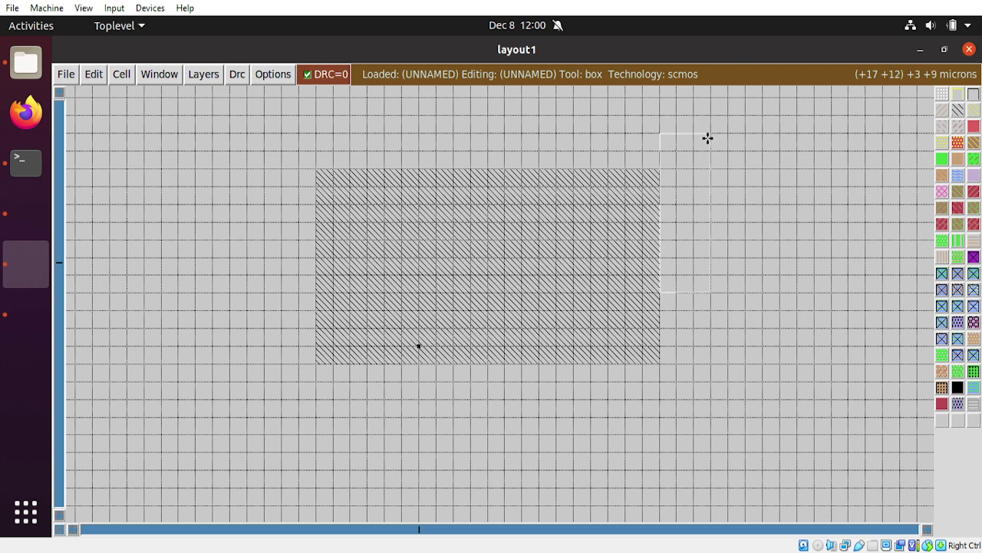
left_click(591, 310)
right_click(780, 248)
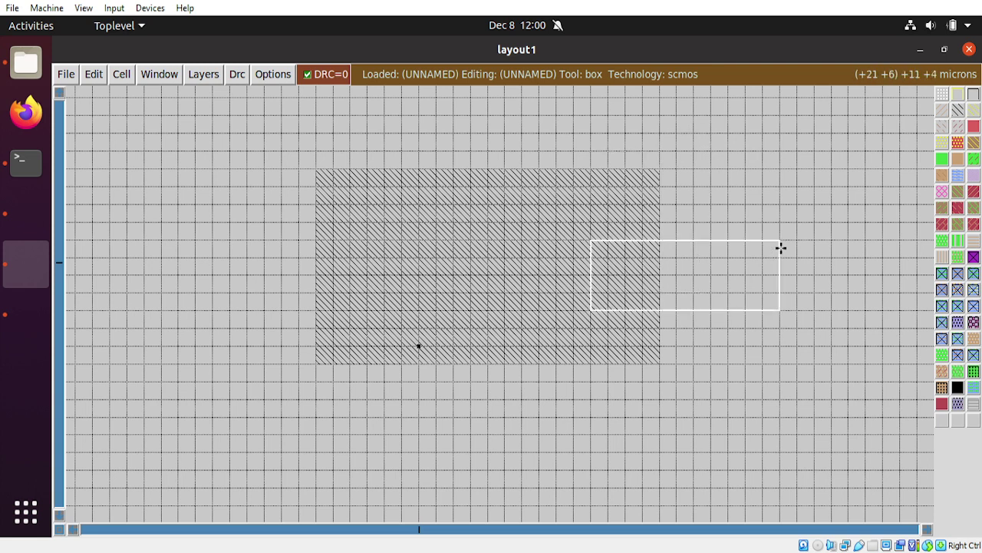
right_click(643, 241)
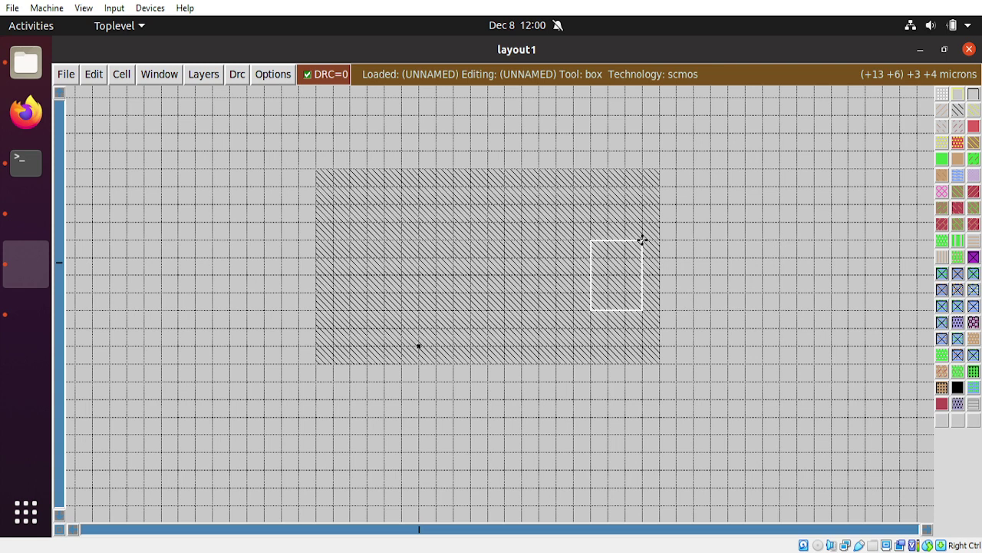
right_click(641, 408)
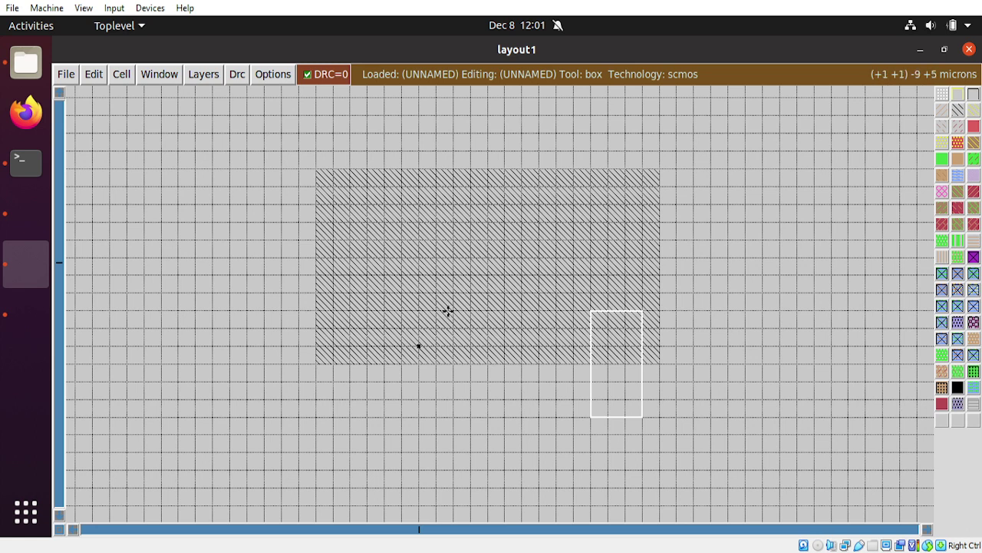
Step: Place a box inside the n-well above the origin marker and resize it to about 6 by 4 microns
left_click(419, 311)
right_click(540, 240)
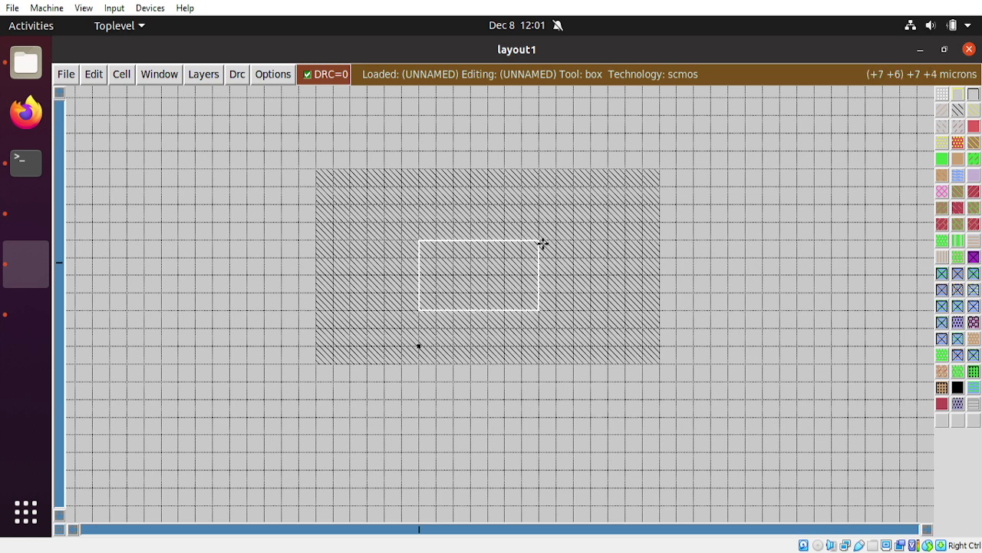
right_click(472, 258)
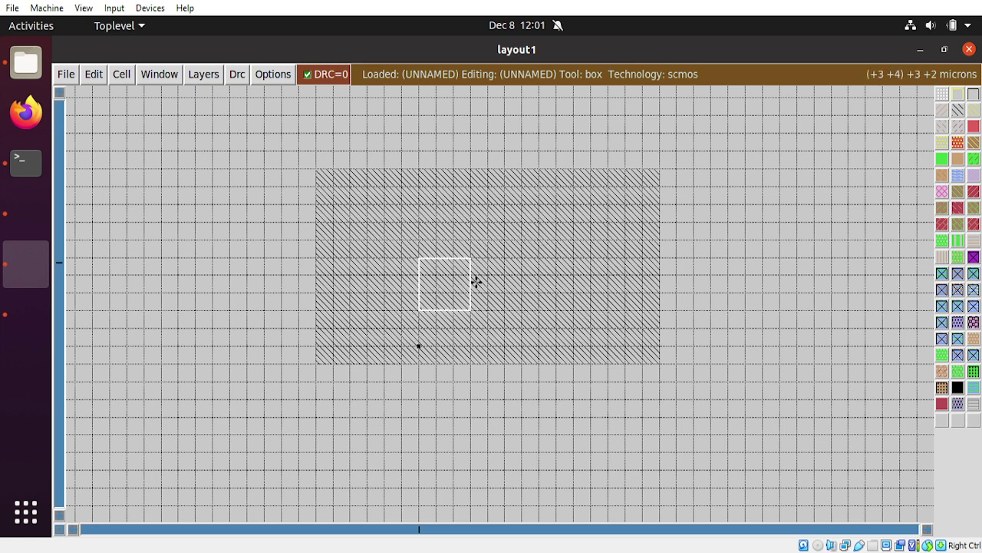
right_click(437, 295)
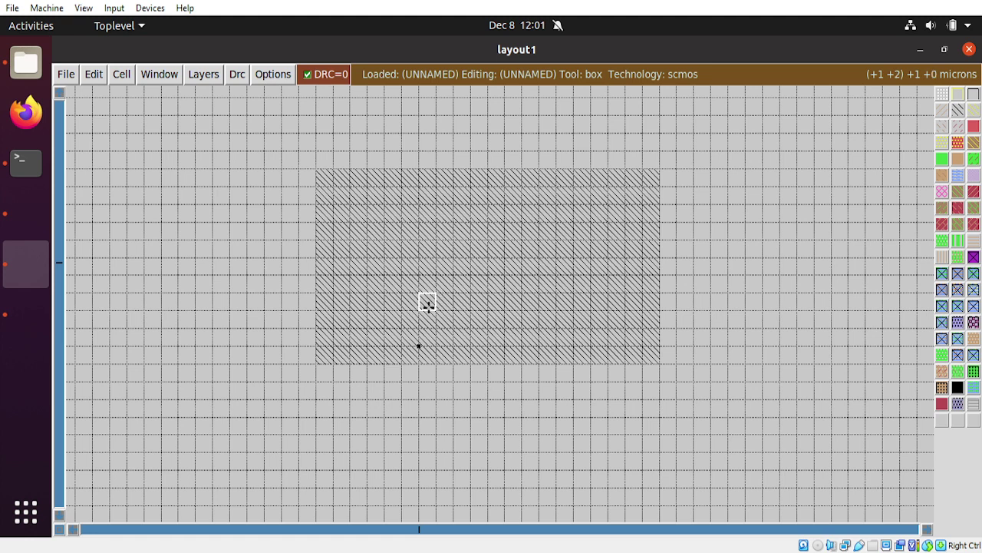
right_click(521, 245)
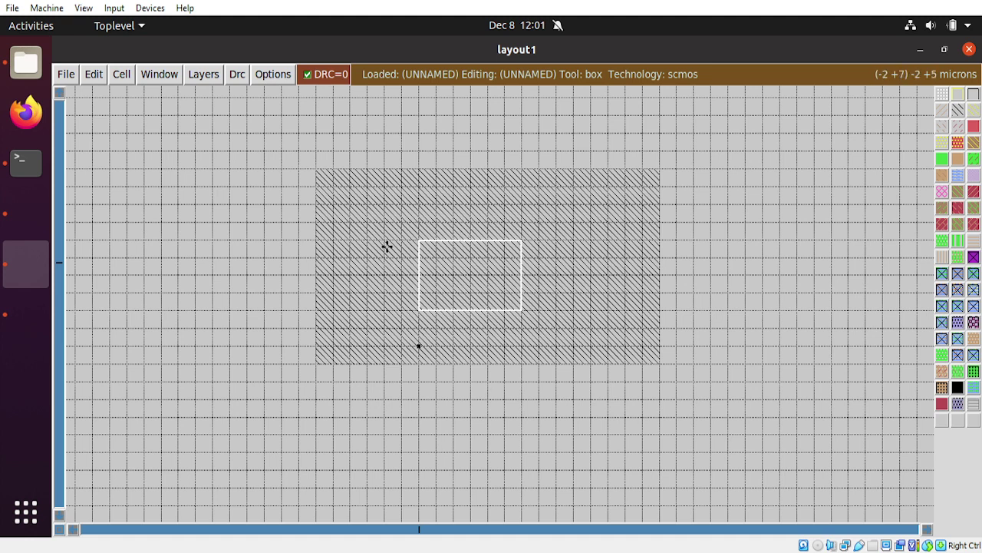
Step: Place a box about 13 by 5 microns inside the n-well, inset from all its edges, and paint it with p-diffusion
left_click(383, 308)
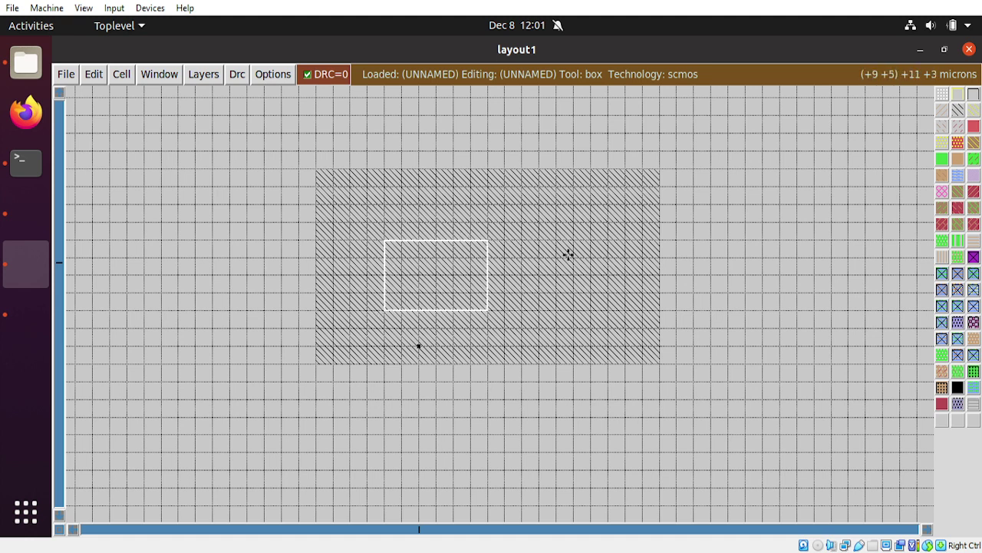
right_click(607, 224)
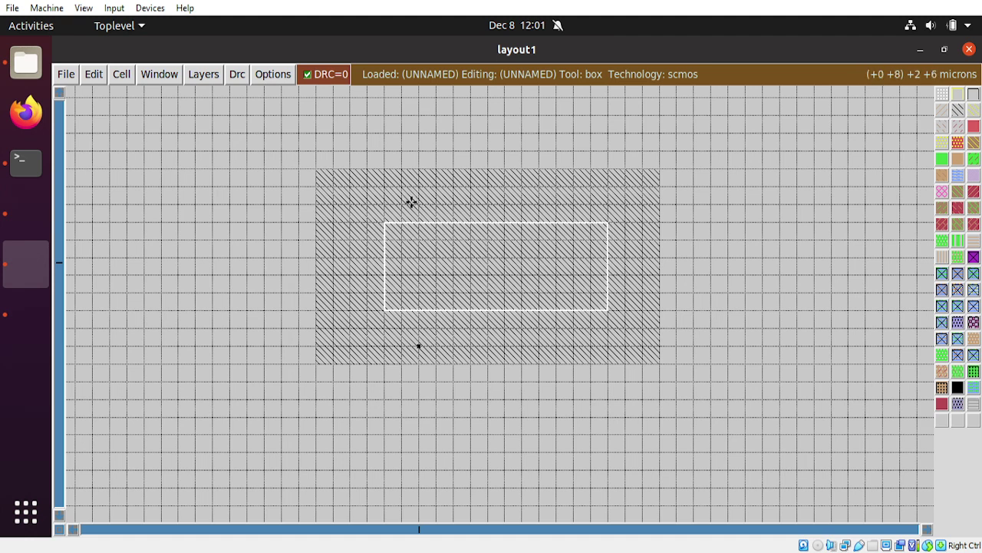
left_click(956, 163)
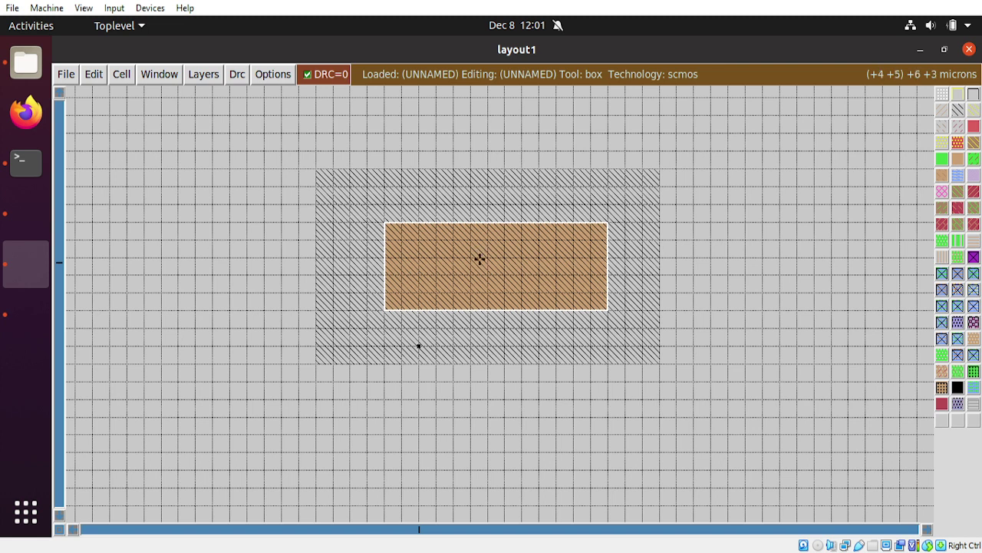
scroll(477, 254, "down", 1)
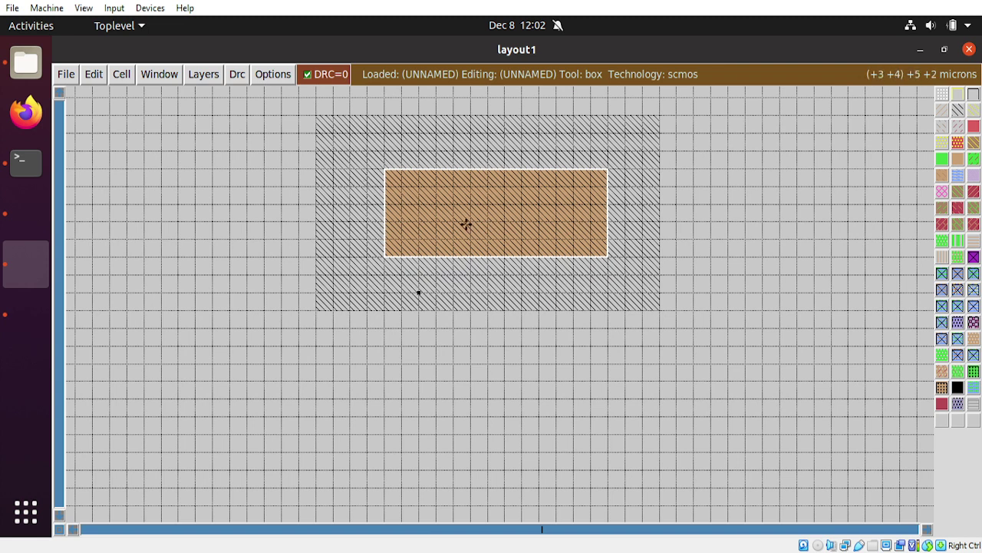
Step: Move the 13 by 5 micron box about 7 microns below the n-well, align it with the p-diffusion, and paint it with n-diffusion
scroll(462, 223, "down", 2)
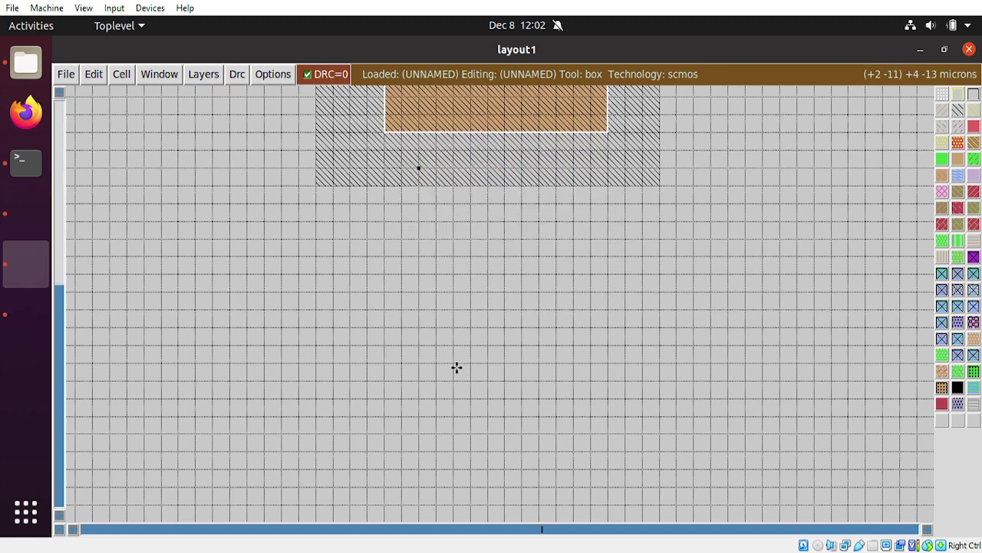
left_click(366, 399)
left_click(400, 396)
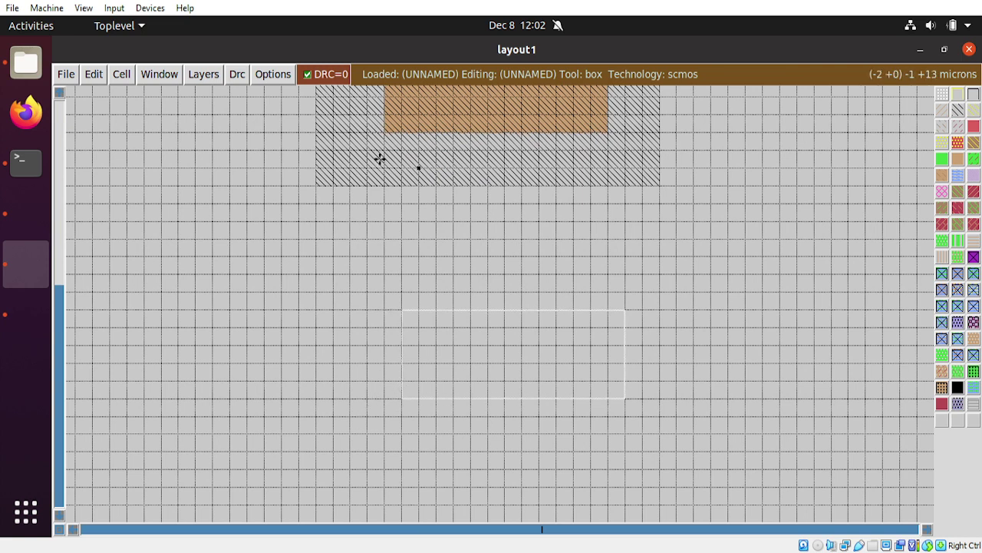
left_click(387, 398)
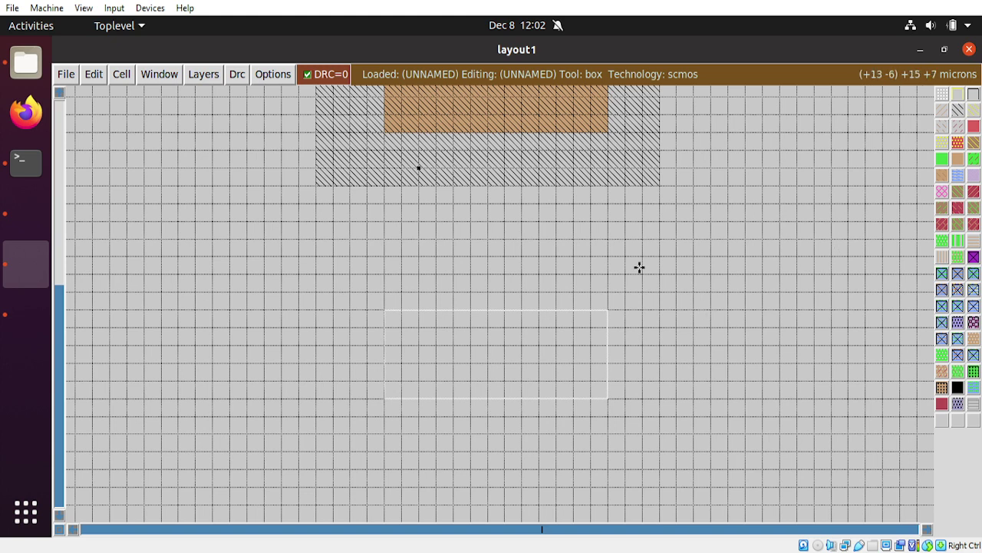
scroll(511, 245, "up", 1)
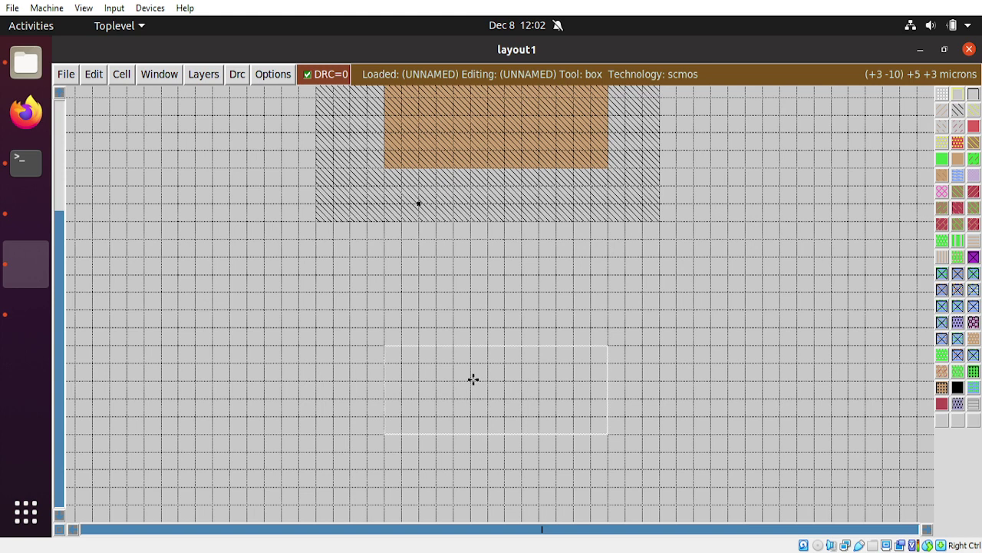
left_click(941, 159)
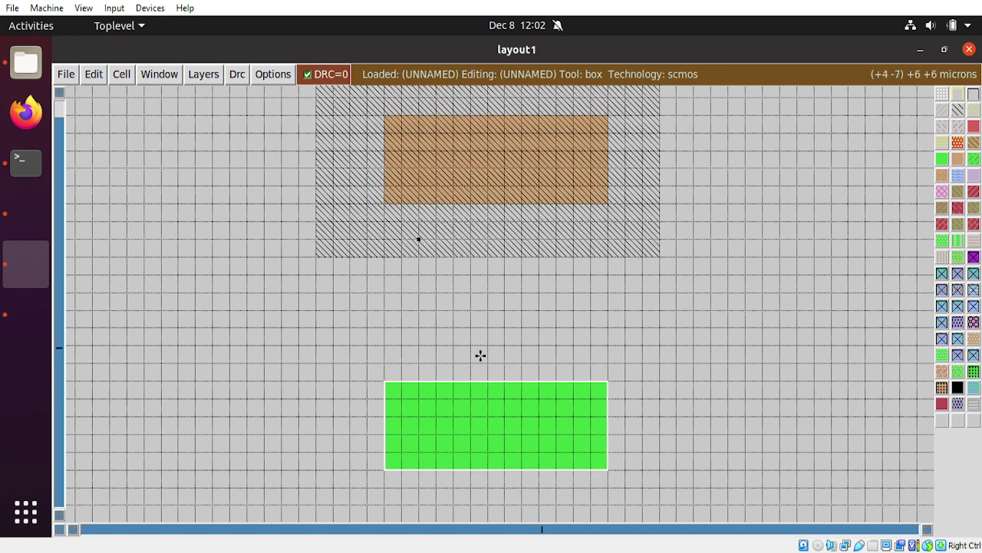
scroll(486, 319, "up", 2)
Step: Anchor the box on the n-diffusion's lower edge, about 5 microns from its left end, and check the lambda settings in the technology manager
left_click(472, 469)
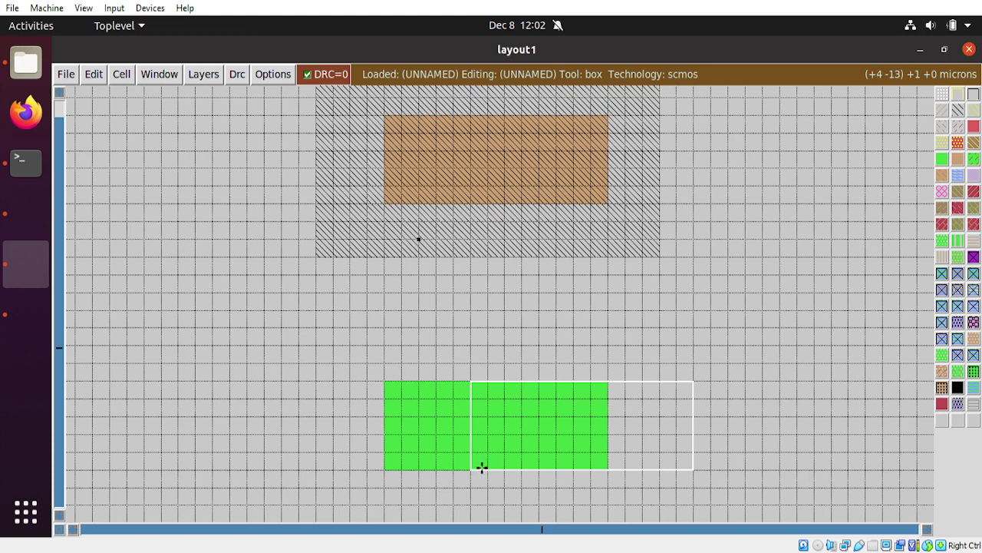
left_click(273, 73)
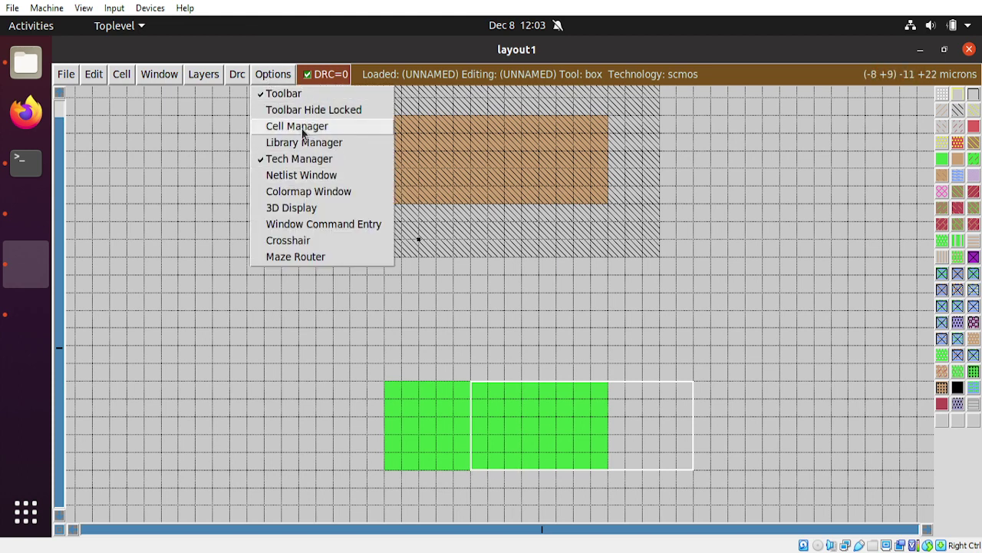
left_click(306, 159)
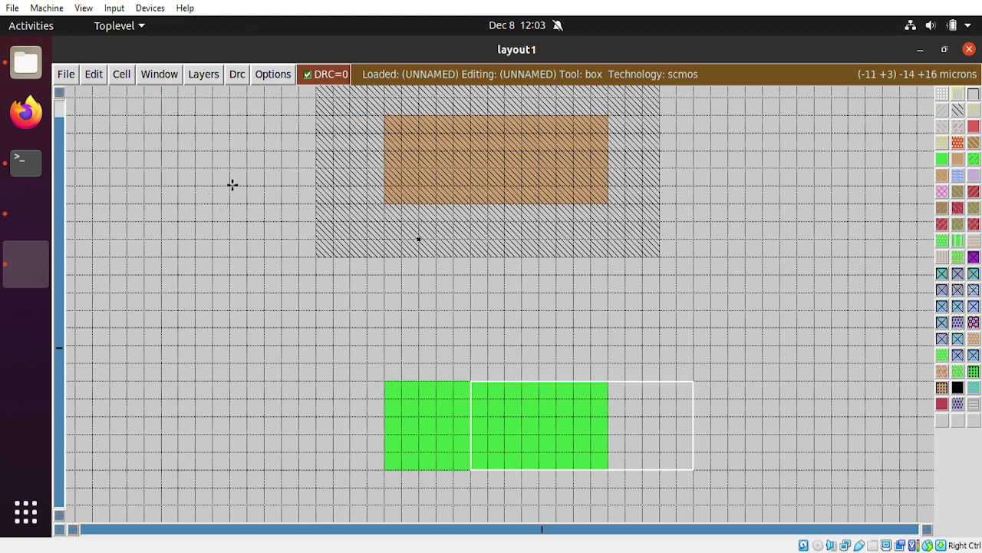
left_click(272, 75)
left_click(284, 159)
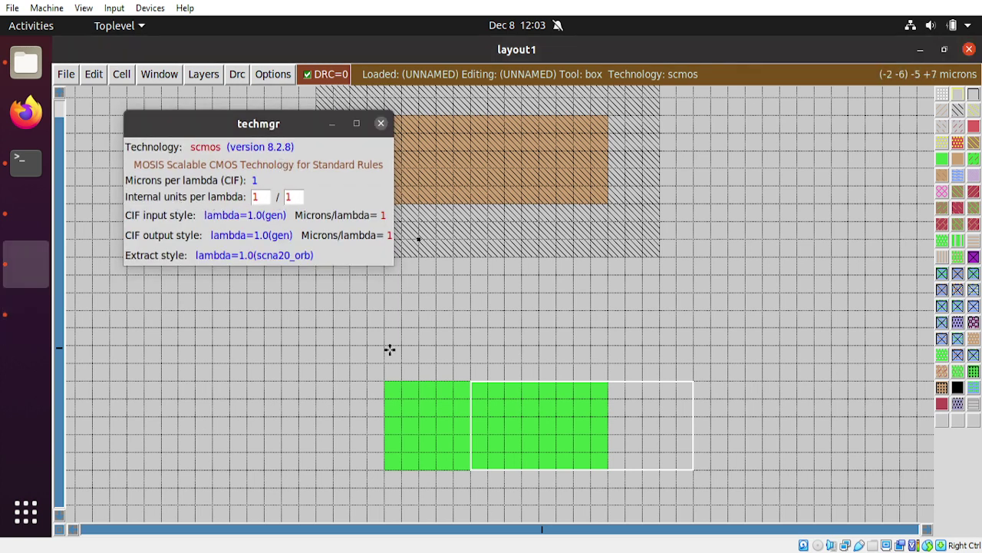
left_click(333, 123)
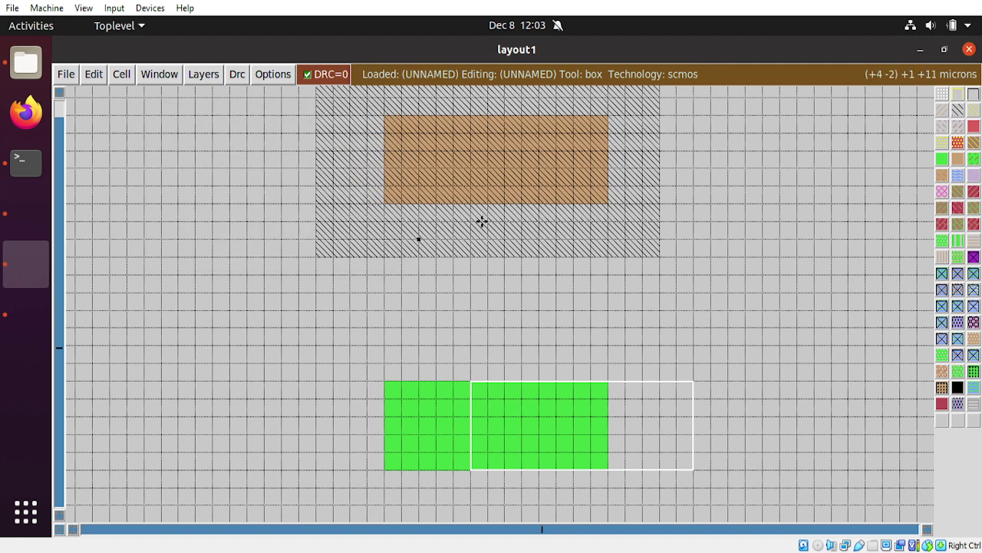
Step: Resize the box to about 2 by 20 microns, spanning both diffusions vertically, and paint it with polysilicon
right_click(503, 114)
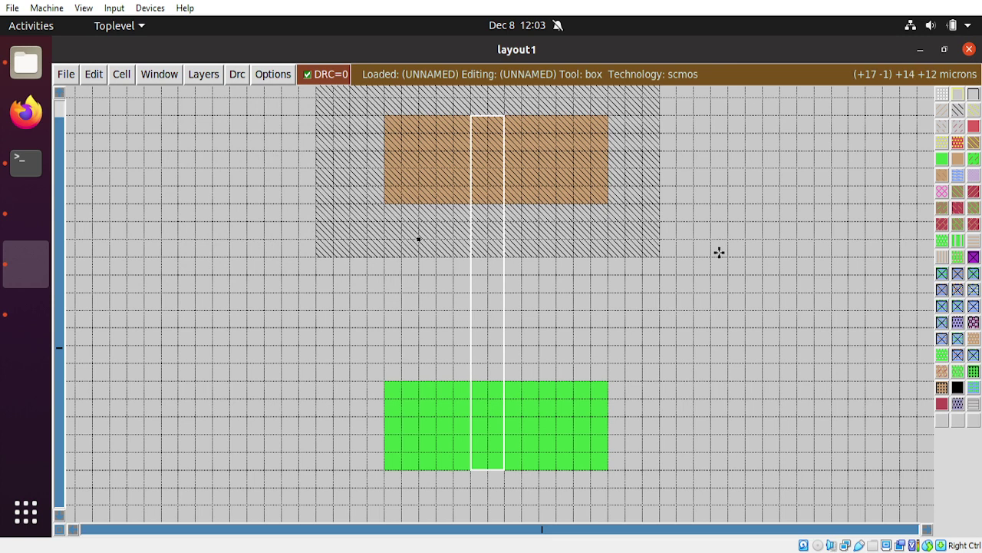
left_click(973, 128)
scroll(714, 201, "up", 1)
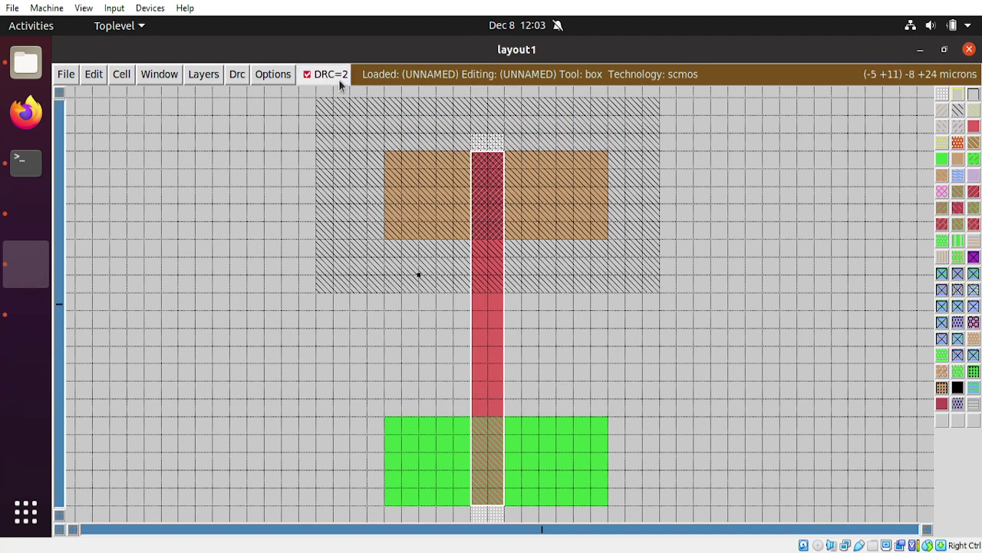
Step: Extend the polysilicon gate 2 microns above the p-diffusion's upper edge
left_click(470, 151)
right_click(495, 141)
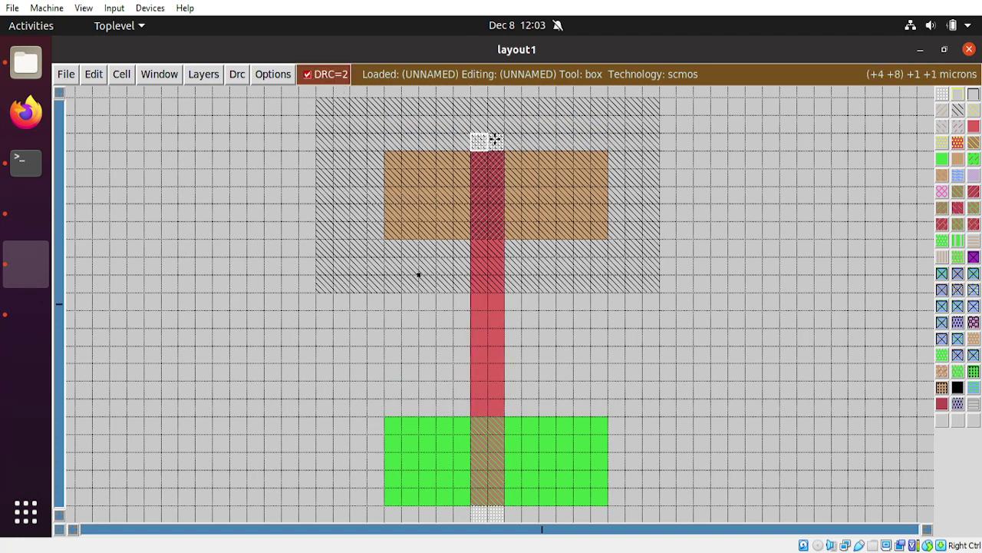
left_click(973, 127)
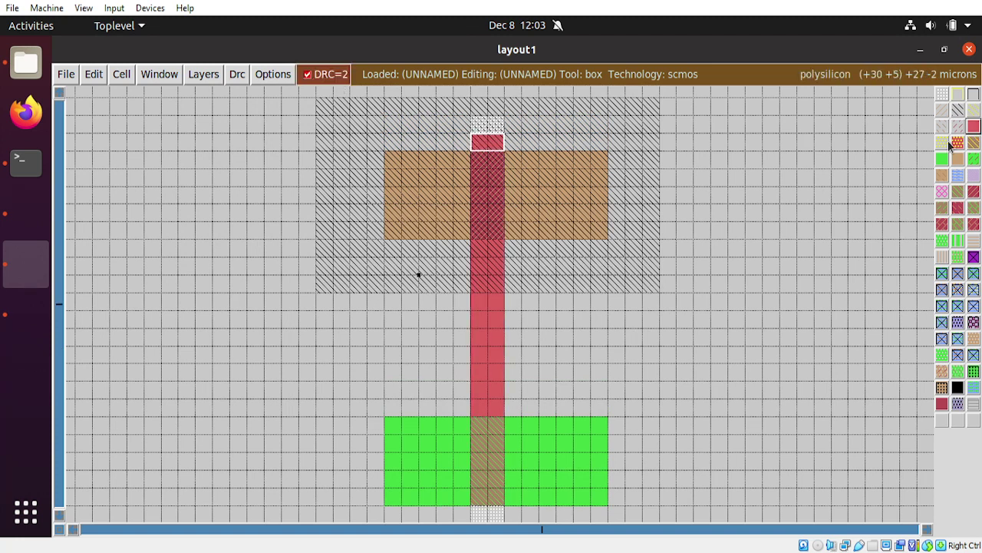
scroll(590, 197, "down", 1)
scroll(513, 160, "up", 2)
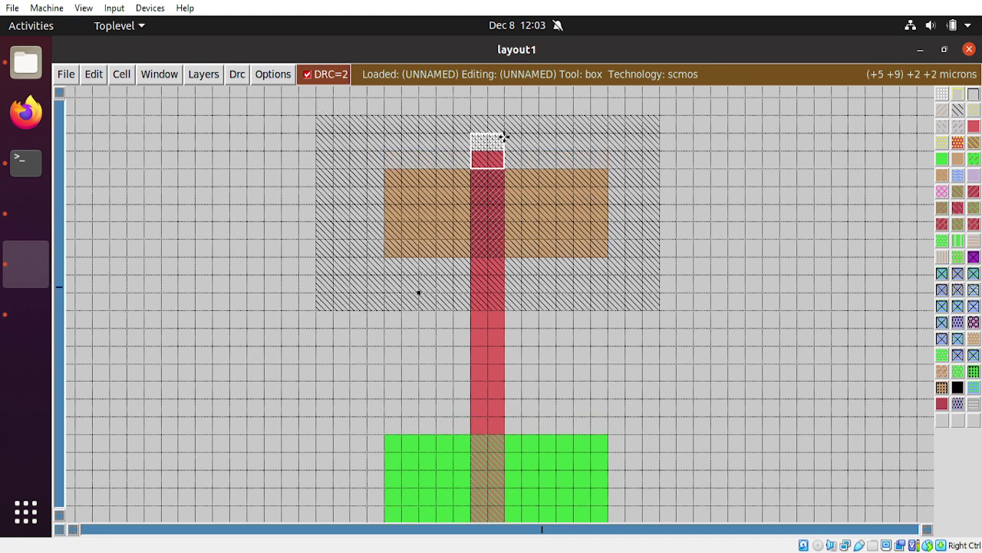
left_click(972, 129)
Step: Extend the polysilicon gate 2 microns below the n-diffusion's lower edge
scroll(622, 257, "down", 4)
scroll(622, 257, "down", 6)
left_click(472, 379)
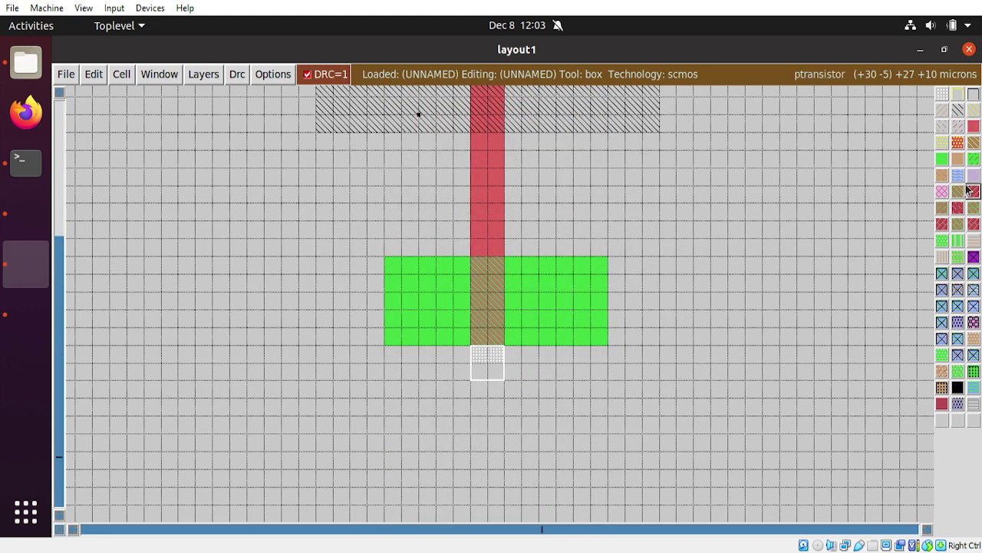
left_click(973, 131)
scroll(576, 330, "up", 10)
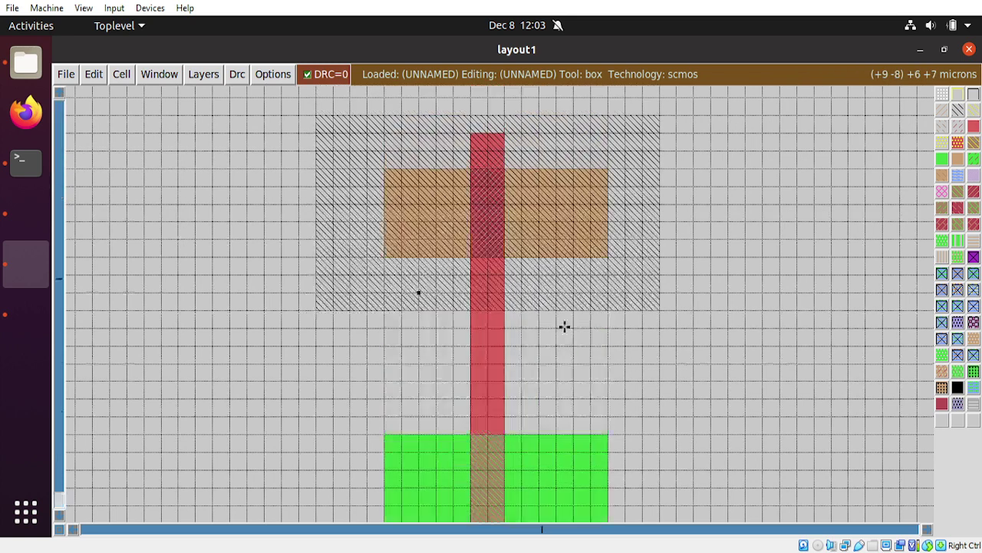
scroll(491, 204, "down", 4)
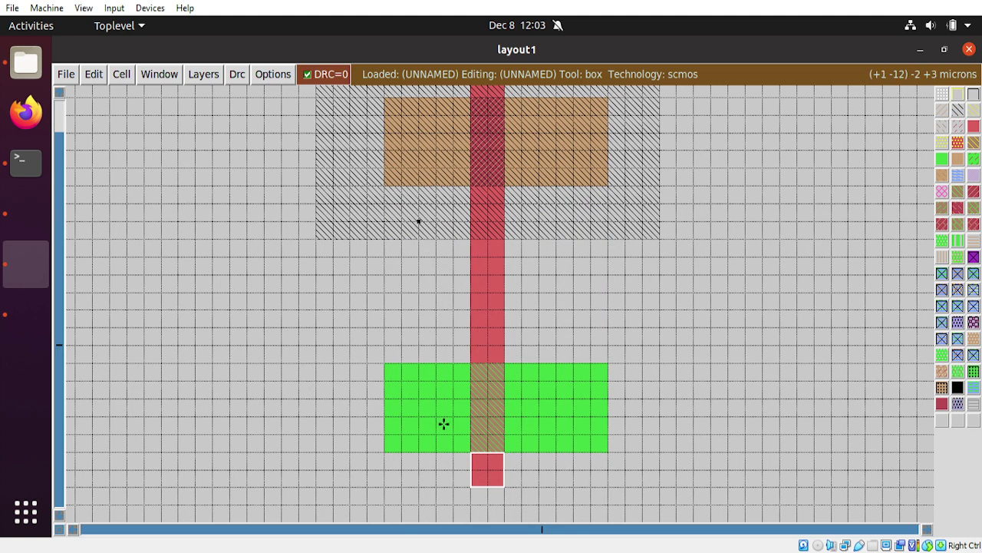
scroll(439, 412, "up", 2)
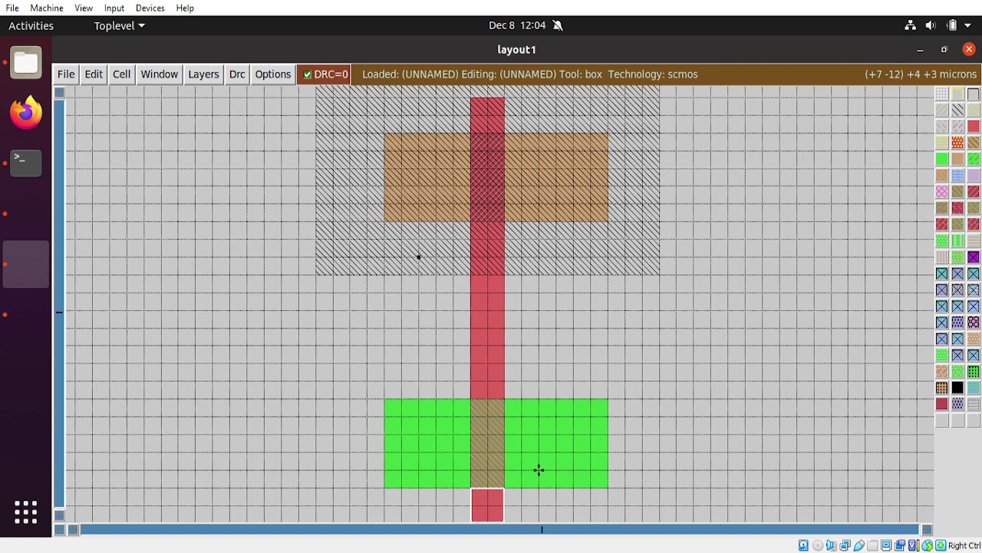
scroll(499, 453, "down", 3)
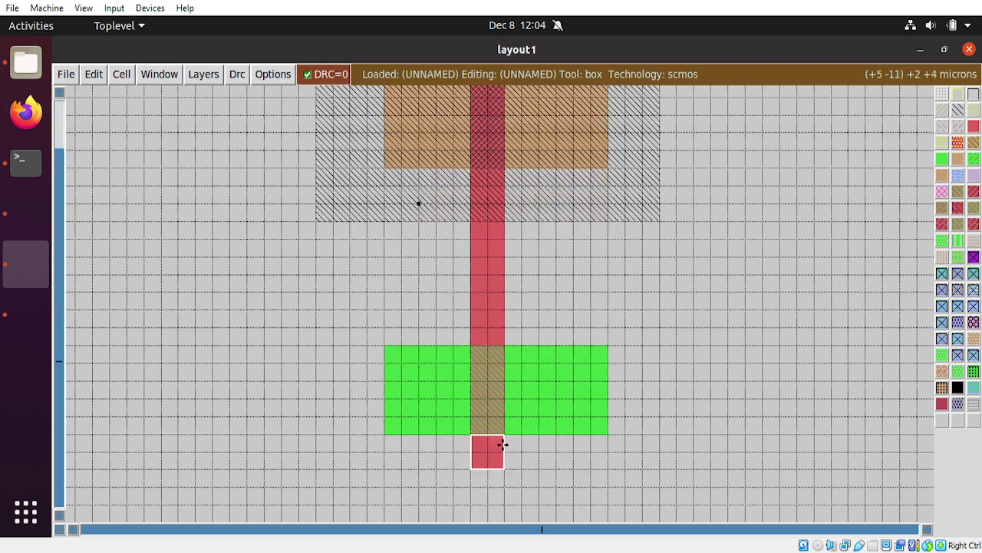
scroll(472, 407, "up", 2)
scroll(469, 387, "up", 2)
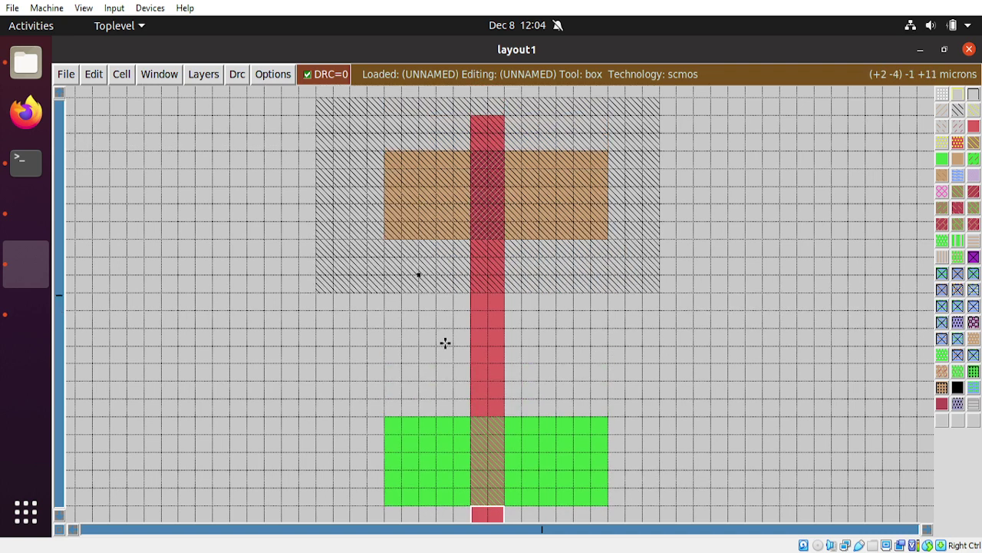
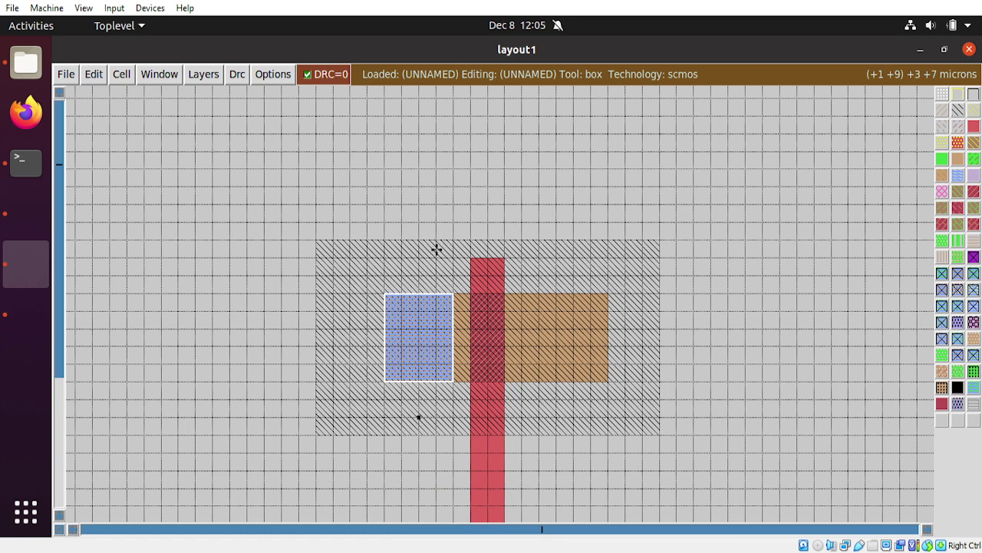
Step: Extend the metal1 over the p-diffusion upward to about 14 microns high, and paint a 15 by 4 micron metal1 rail across its upper end
right_click(452, 135)
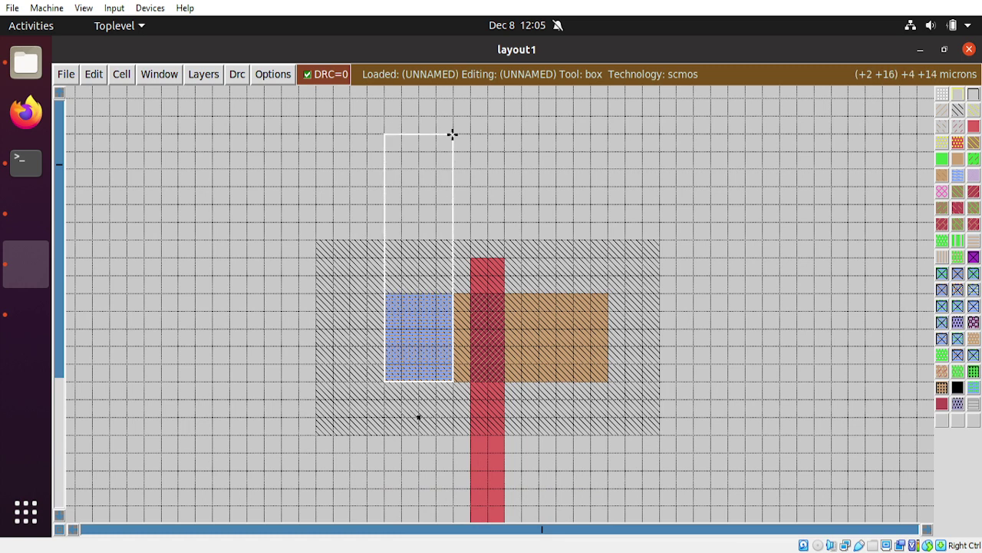
left_click(958, 175)
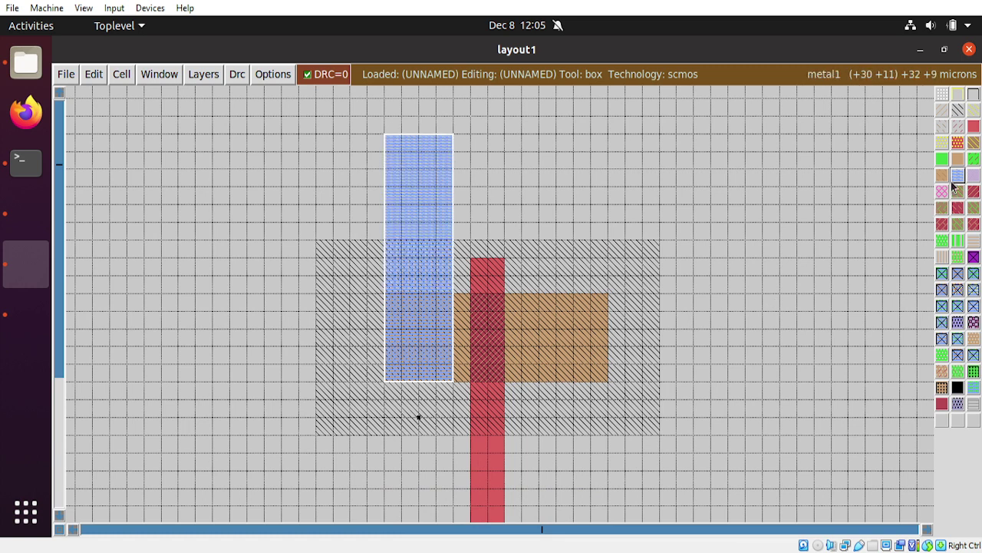
left_click(350, 202)
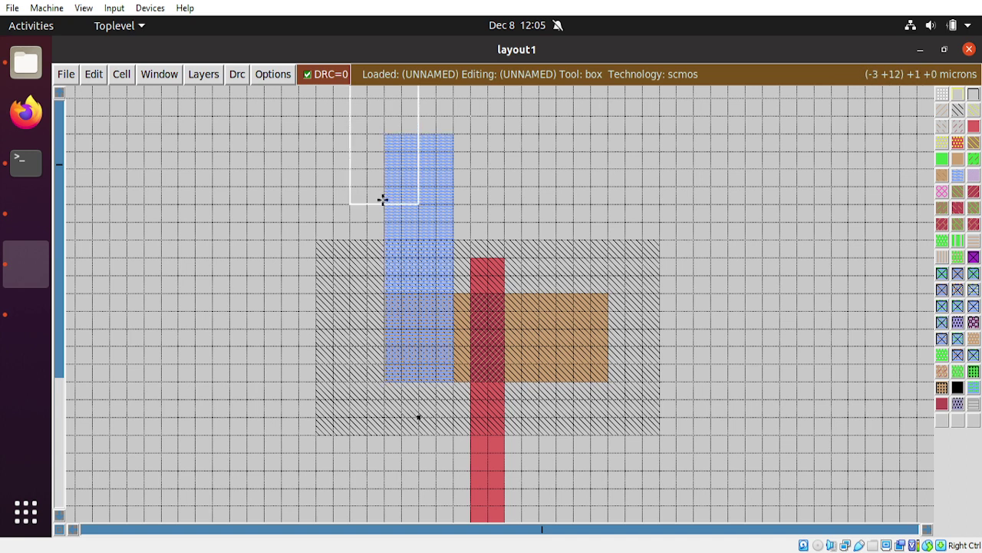
right_click(610, 134)
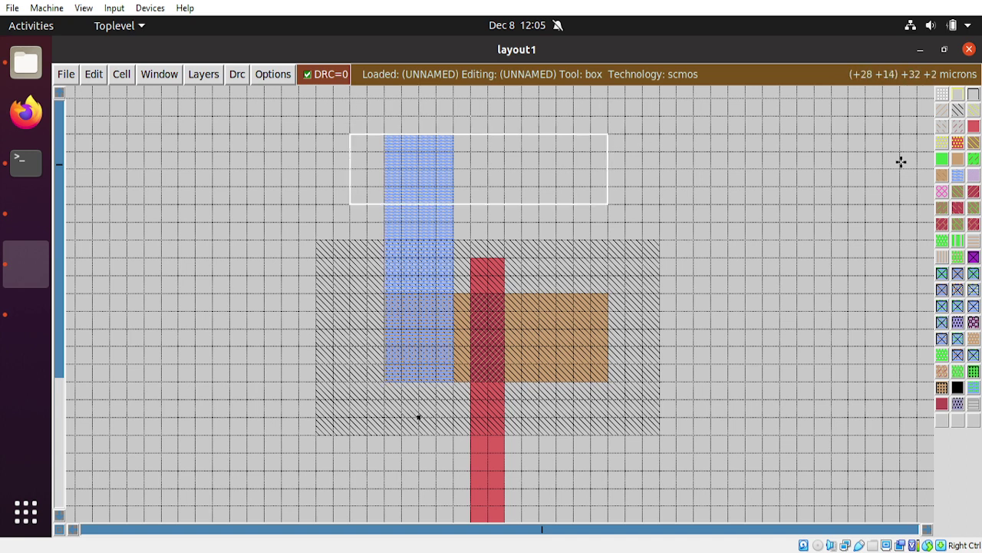
middle_click(956, 180)
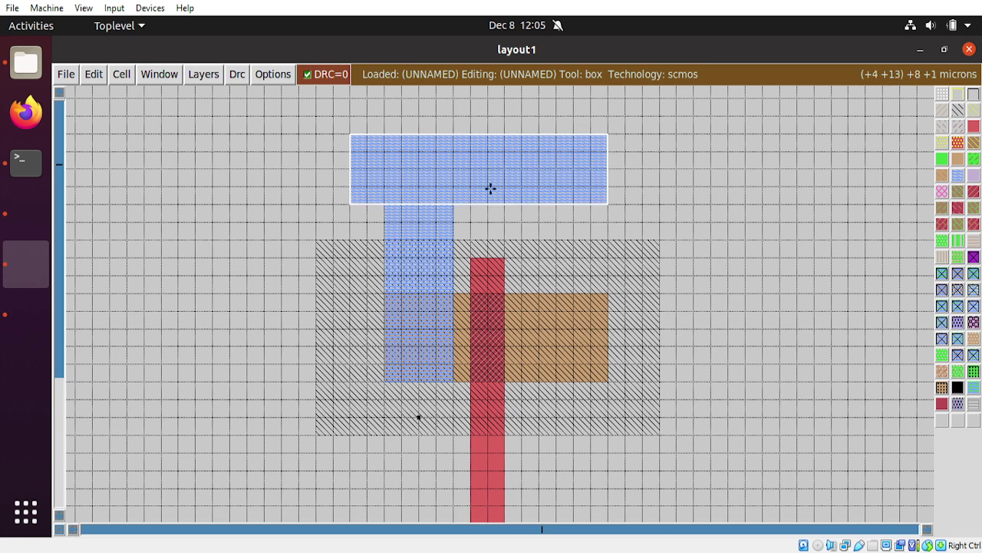
Step: Place a box about 4 by 5 microns over the left end of the n-diffusion and paint it with metal1
scroll(429, 290, "down", 3)
scroll(428, 290, "down", 8)
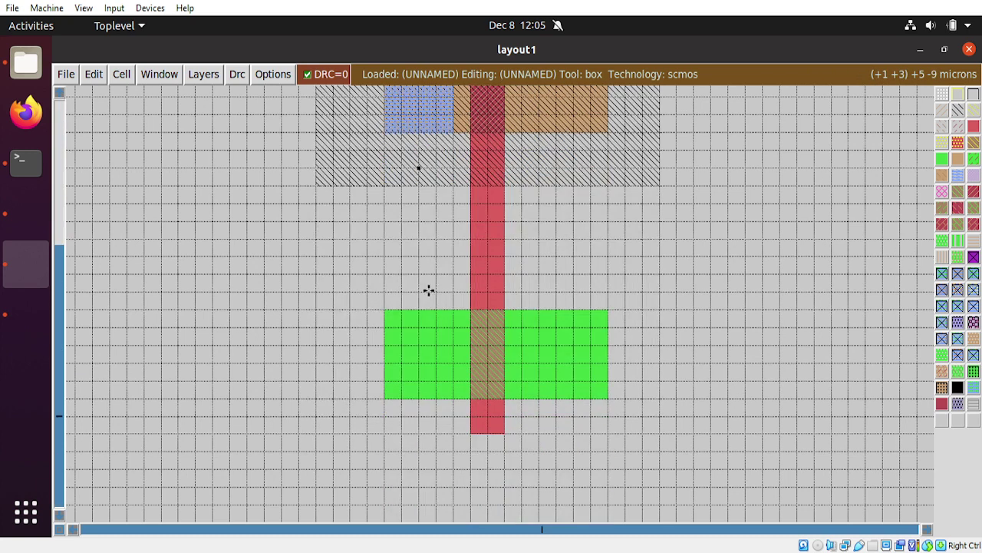
scroll(420, 376, "down", 2)
scroll(415, 409, "up", 4)
scroll(413, 415, "up", 6)
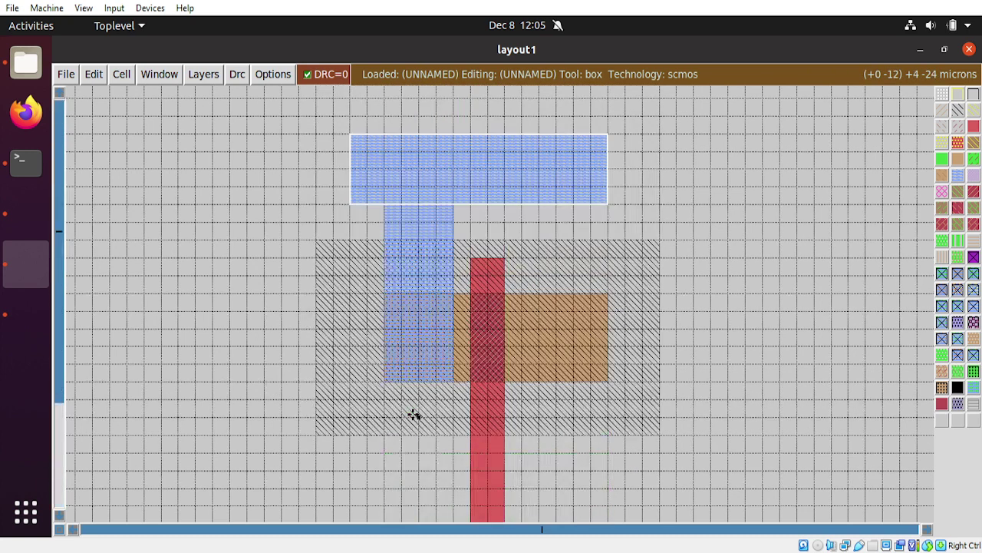
scroll(412, 412, "down", 10)
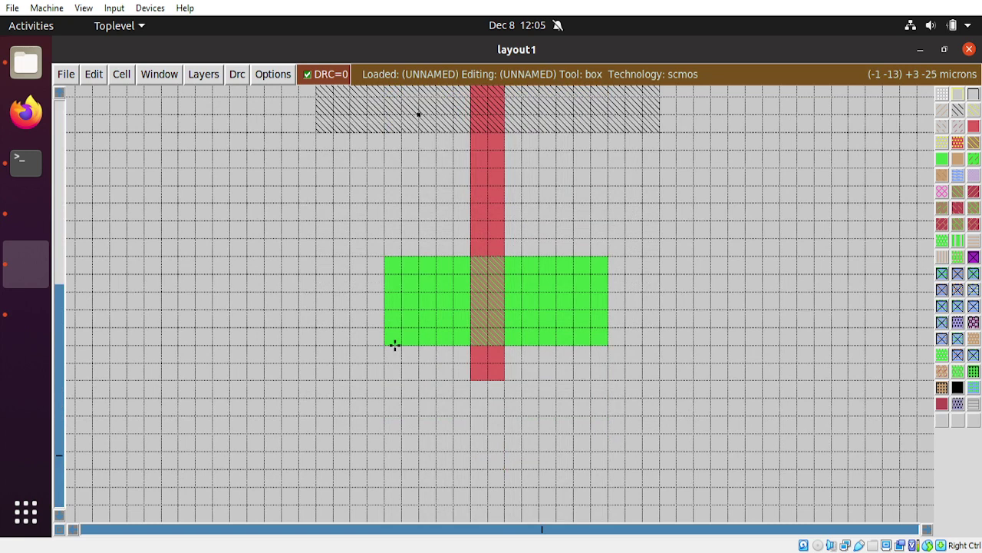
left_click(387, 345)
scroll(386, 345, "up", 4)
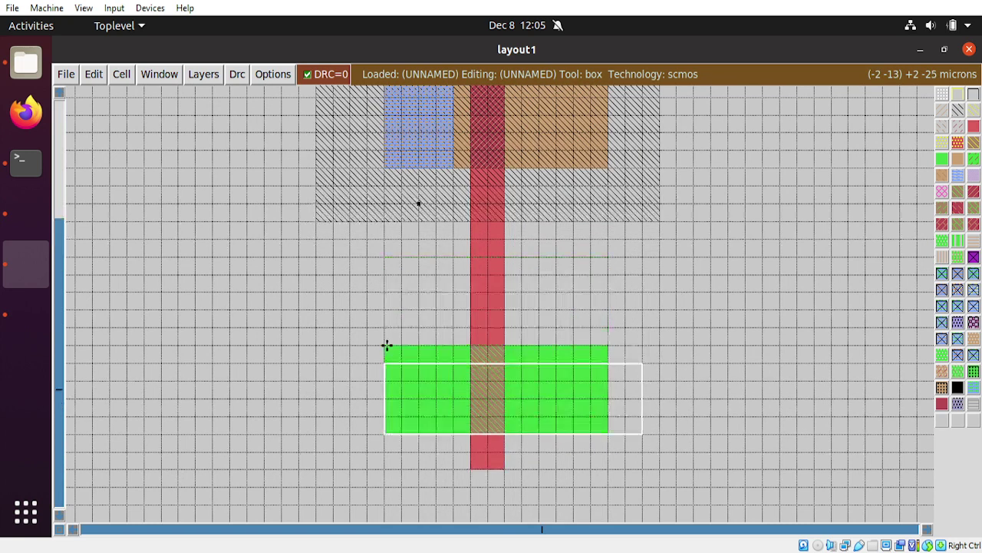
right_click(451, 346)
scroll(423, 429, "down", 2)
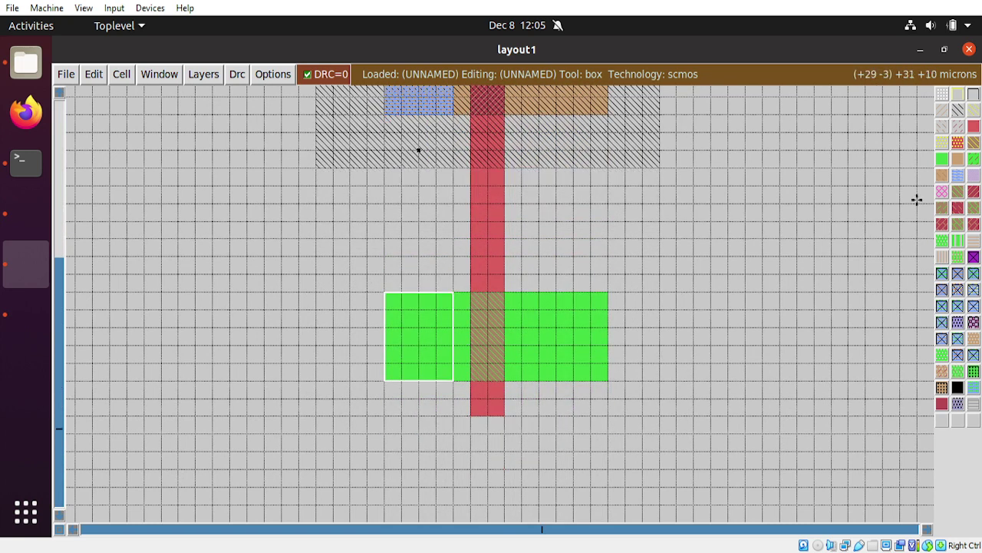
middle_click(958, 176)
Step: Extend the metal1 on the n-diffusion's left end downward to about 14 microns high, keeping it 4 microns wide
scroll(382, 369, "down", 2)
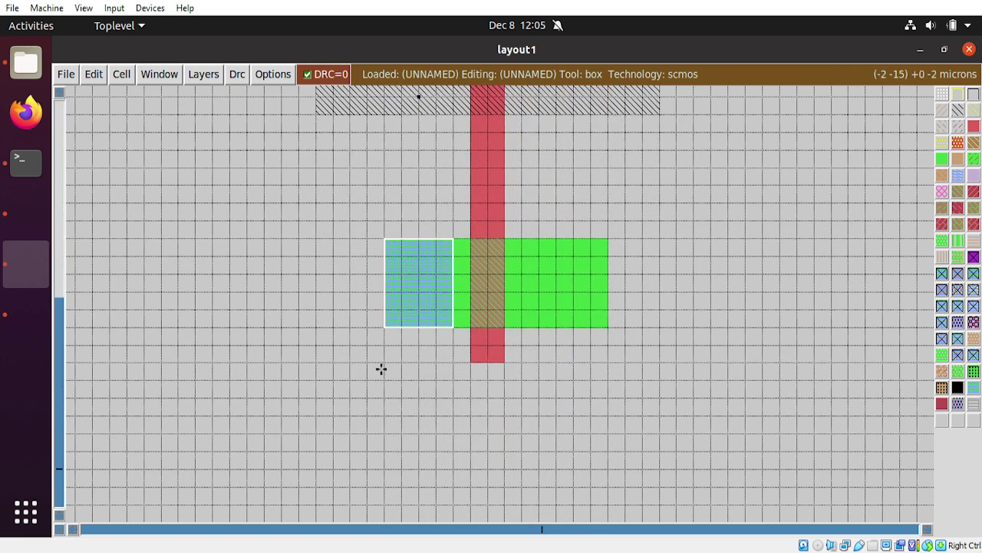
left_click(383, 413)
scroll(383, 401, "up", 8)
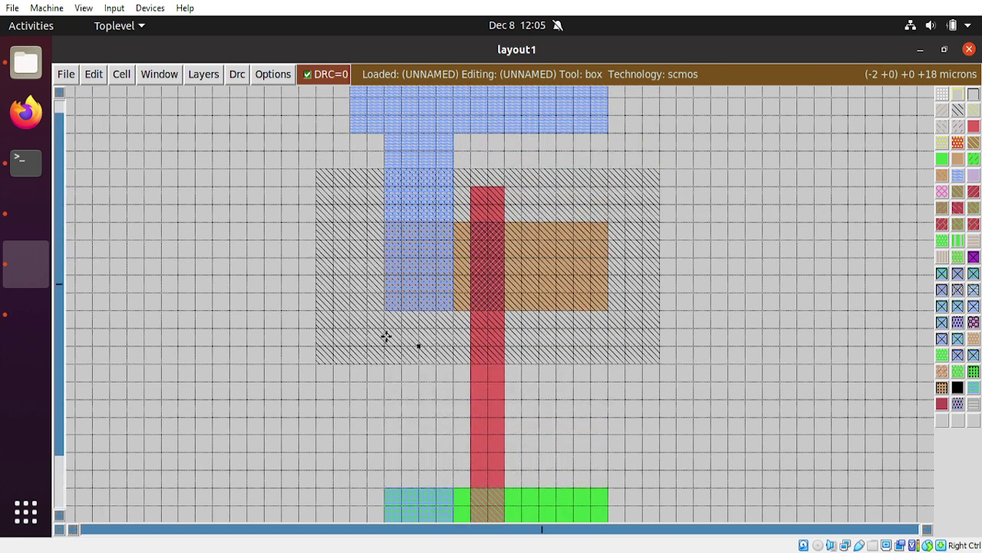
left_click(392, 308)
scroll(430, 227, "up", 3)
right_click(449, 178)
scroll(413, 248, "down", 12)
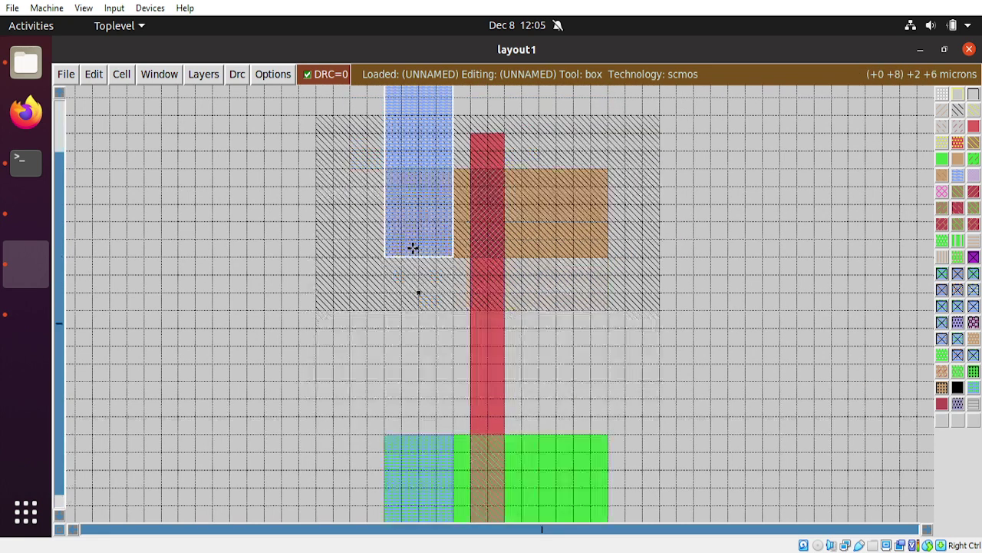
left_click(386, 365)
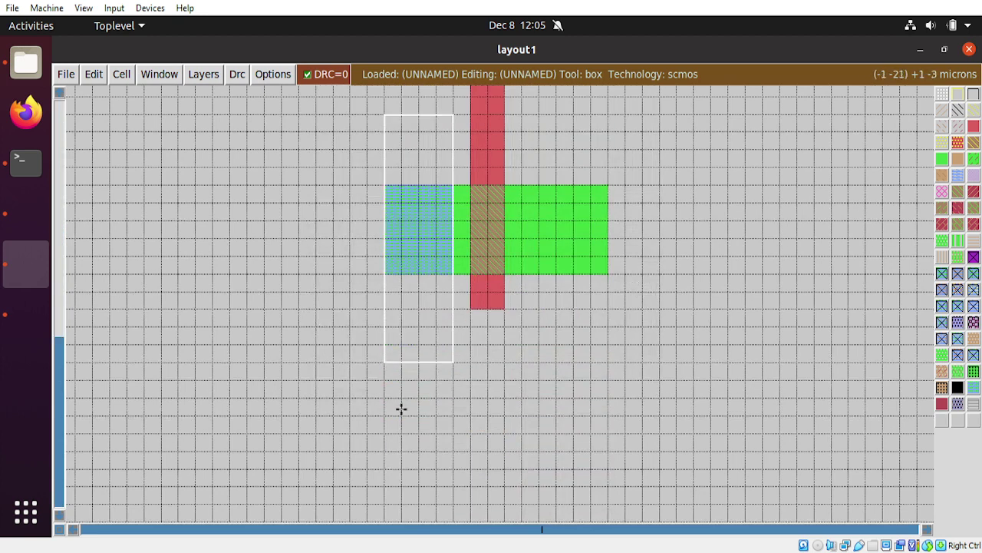
left_click(386, 435)
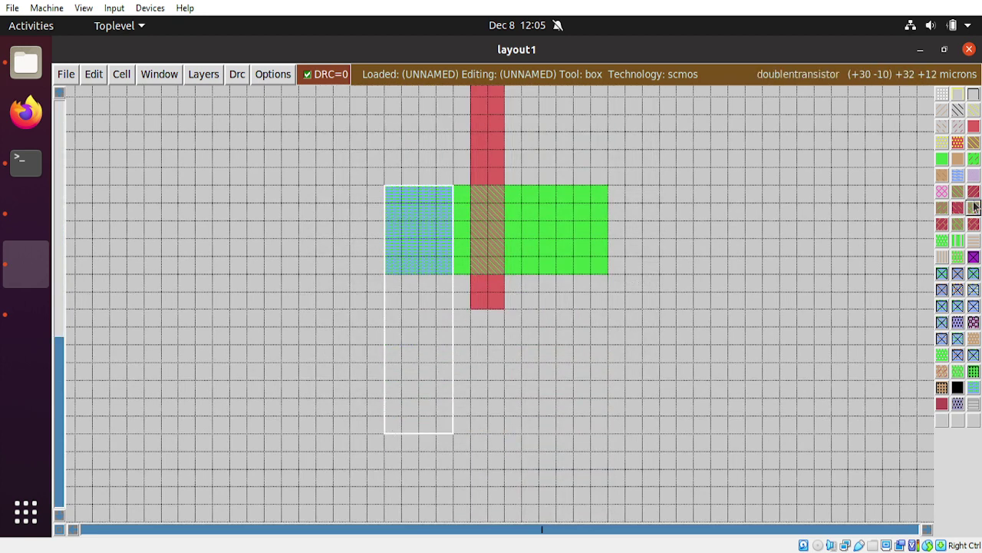
left_click(959, 178)
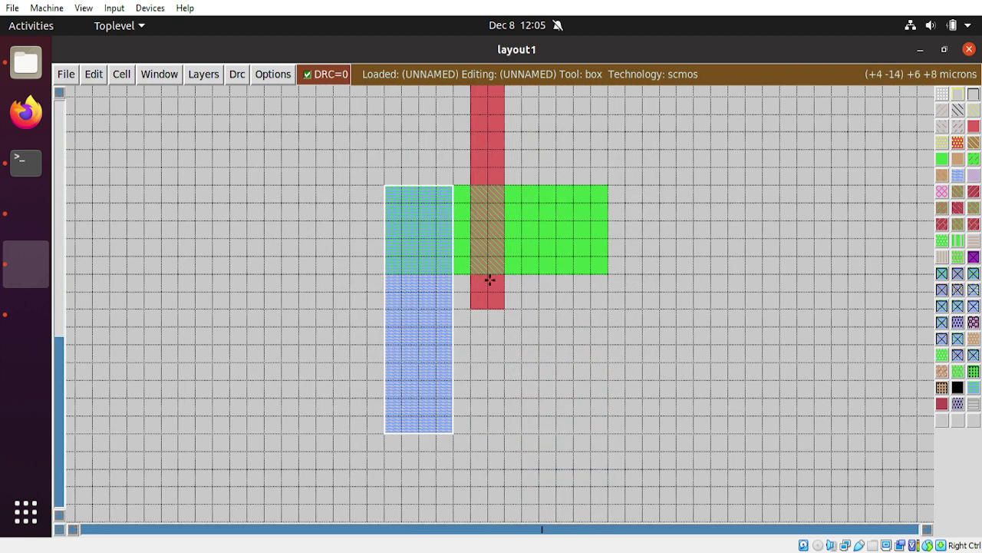
Step: Paint a metal1 rail about 16 by 4 microns across the lower end of the n-diffusion's metal1 strip
left_click(383, 413)
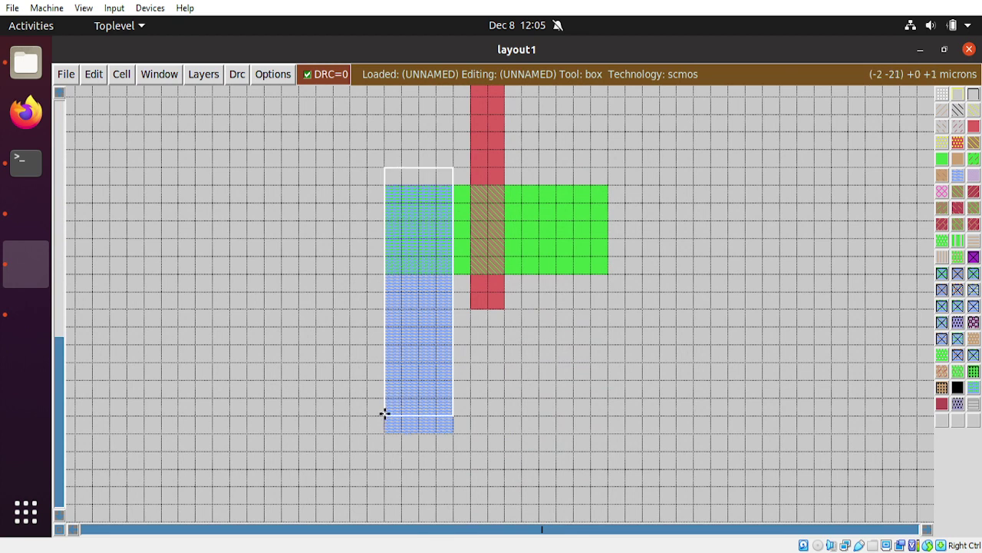
scroll(384, 407, "up", 4)
scroll(384, 407, "down", 4)
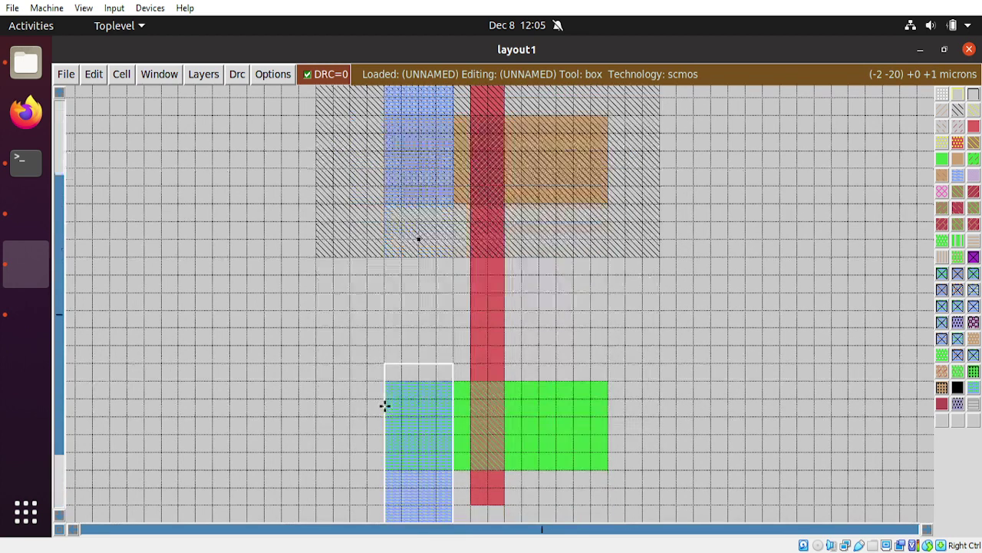
left_click(349, 488)
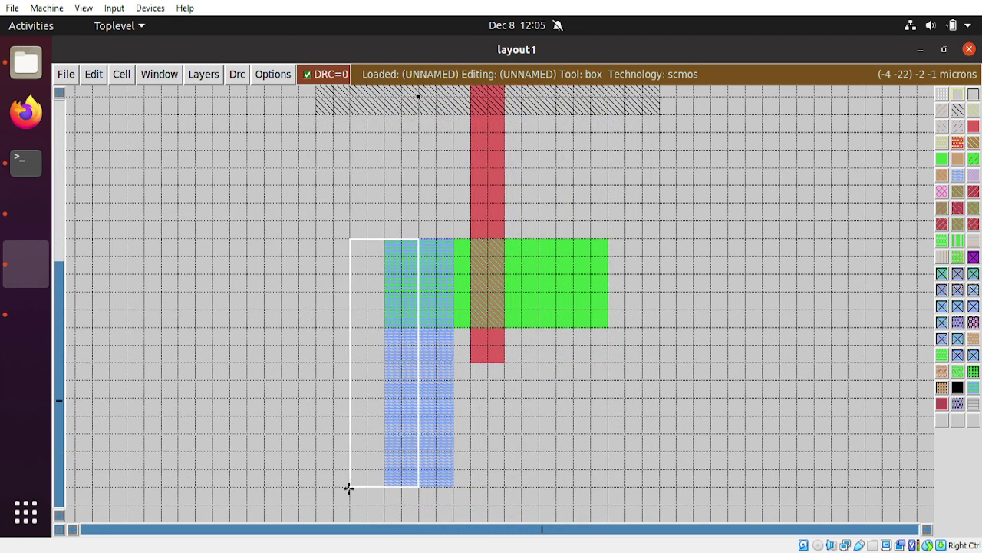
scroll(349, 489, "up", 3)
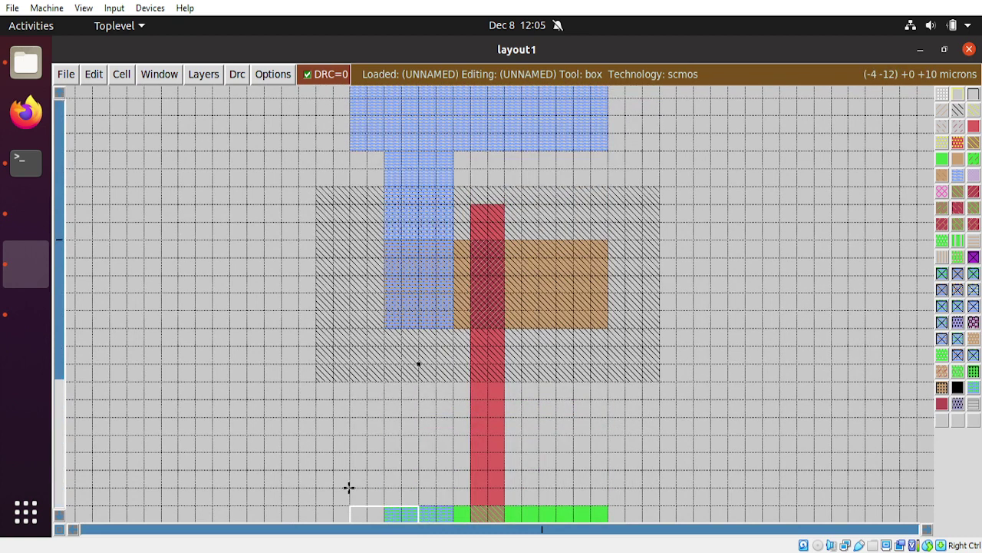
scroll(349, 488, "down", 3)
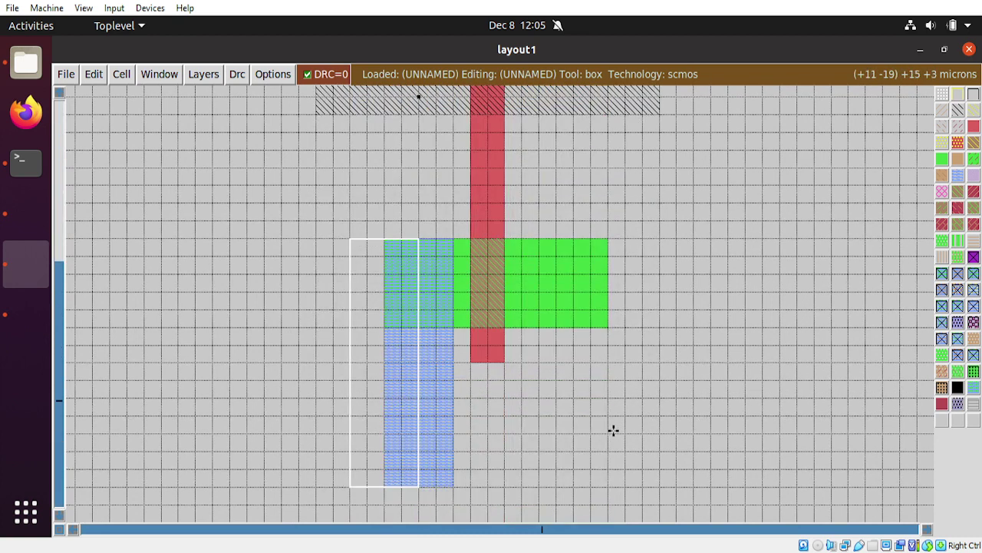
right_click(625, 417)
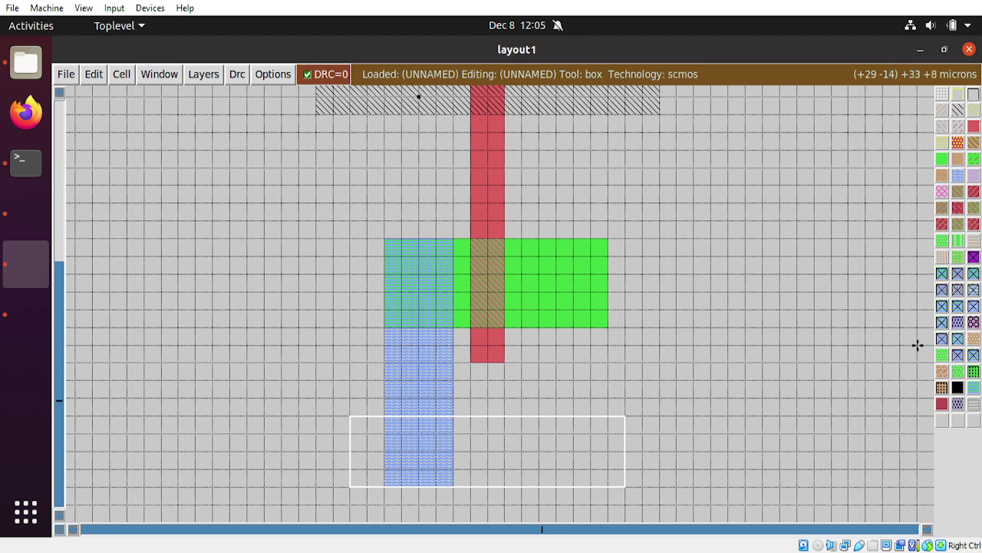
left_click(957, 176)
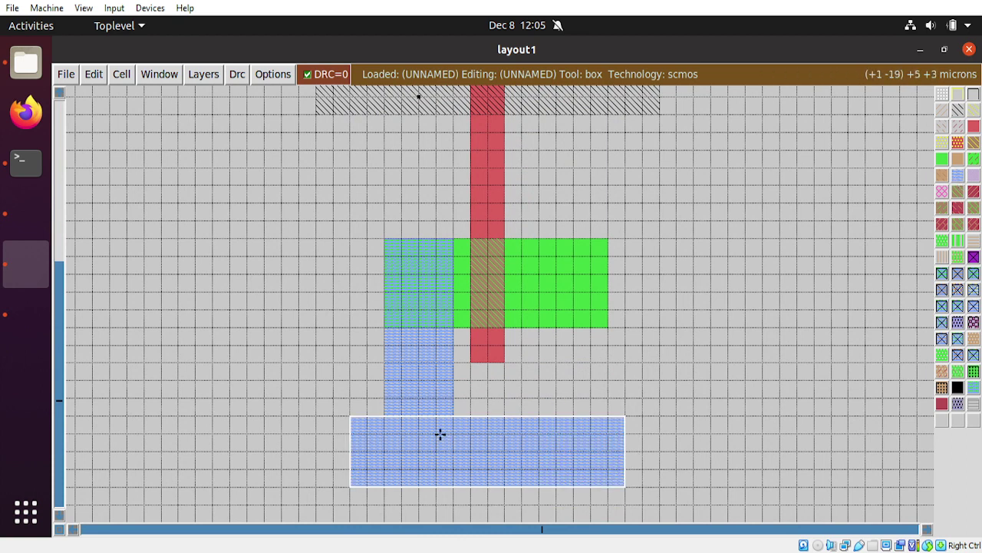
Step: Connect the p- and n-diffusion to the right of the gate with a vertical metal1 strip about 4 by 18 microns
scroll(409, 364, "up", 1)
scroll(408, 349, "up", 9)
scroll(410, 195, "up", 4)
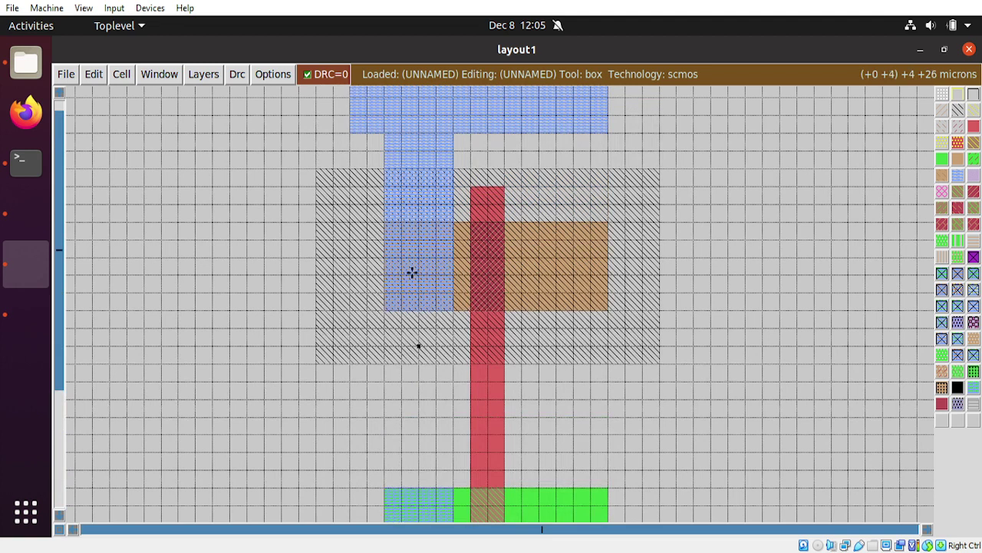
scroll(406, 191, "down", 8)
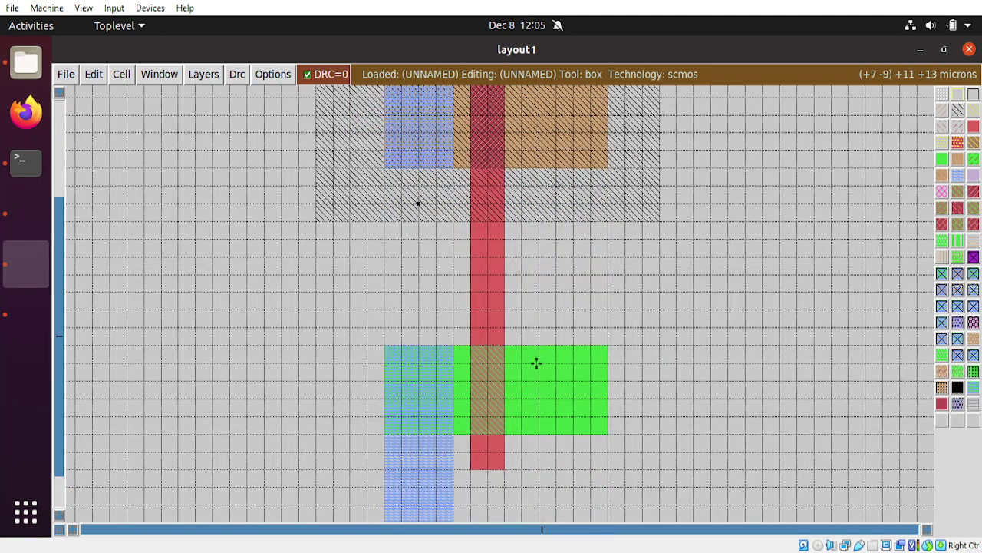
left_click(540, 399)
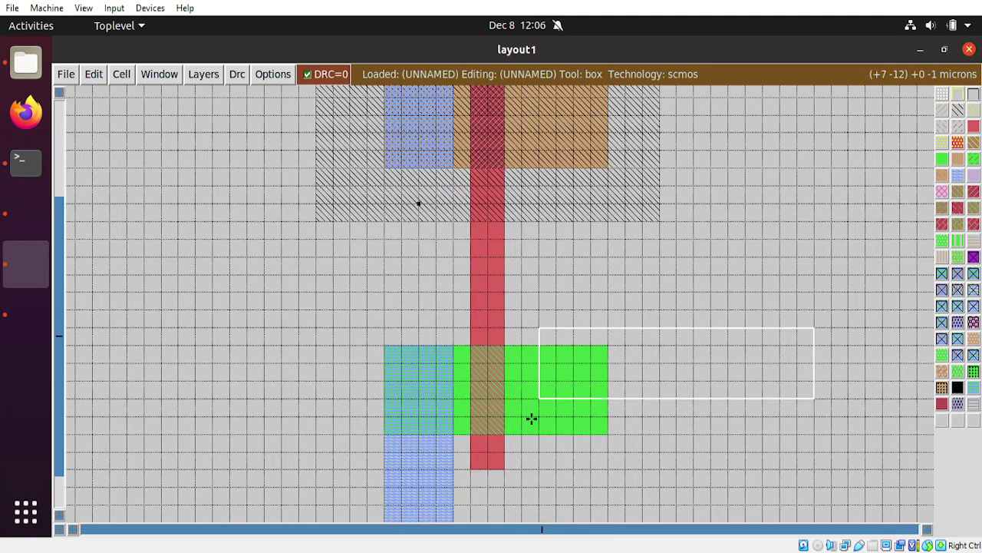
left_click(524, 416)
scroll(583, 384, "up", 8)
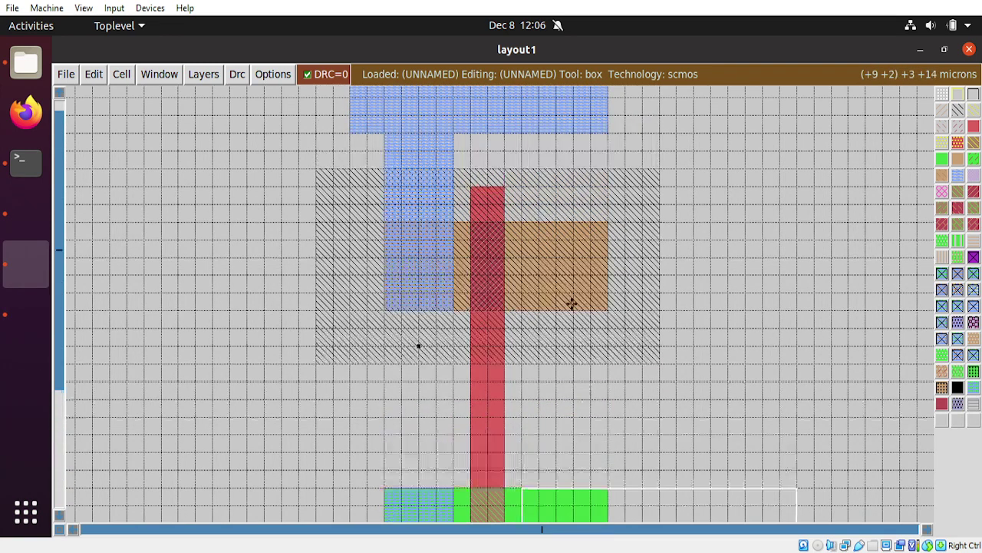
right_click(590, 240)
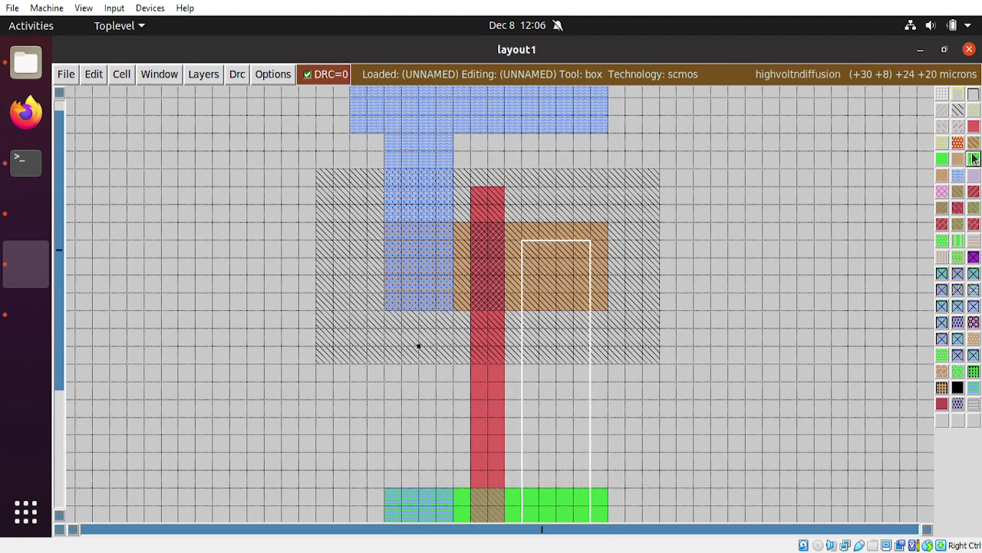
middle_click(958, 175)
Step: Paint 4 by 4 micron p-diffusion contacts where both metal1 strips overlap the p-diffusion, one on each side of the gate
scroll(719, 186, "down", 9)
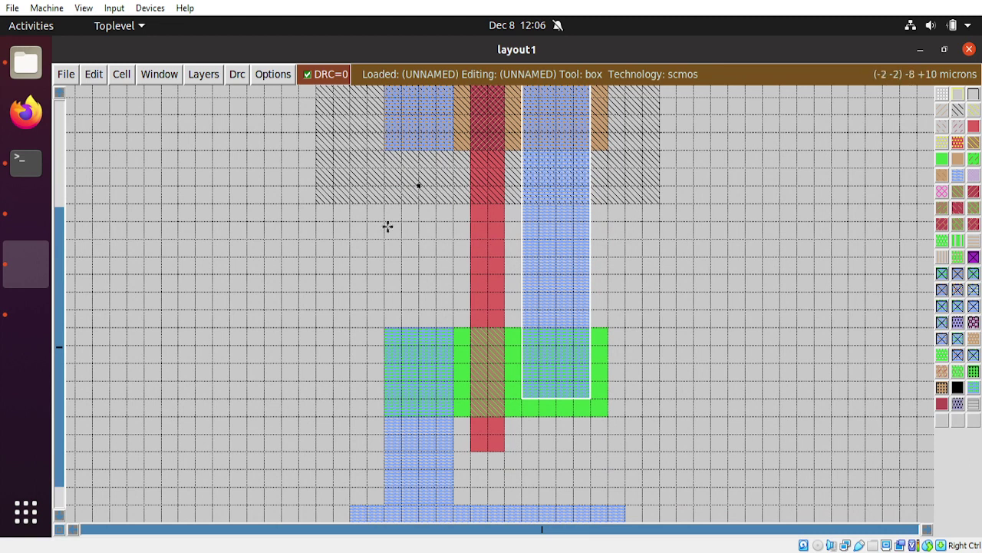
scroll(415, 418, "down", 3)
scroll(483, 383, "up", 2)
scroll(423, 353, "down", 2)
scroll(434, 341, "up", 1)
scroll(425, 349, "up", 3)
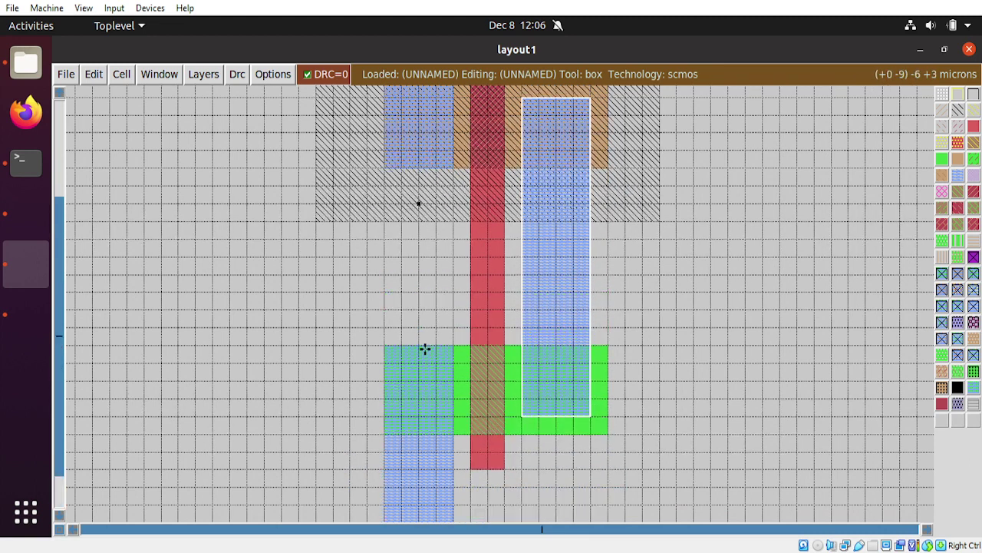
scroll(425, 350, "up", 4)
scroll(426, 348, "up", 3)
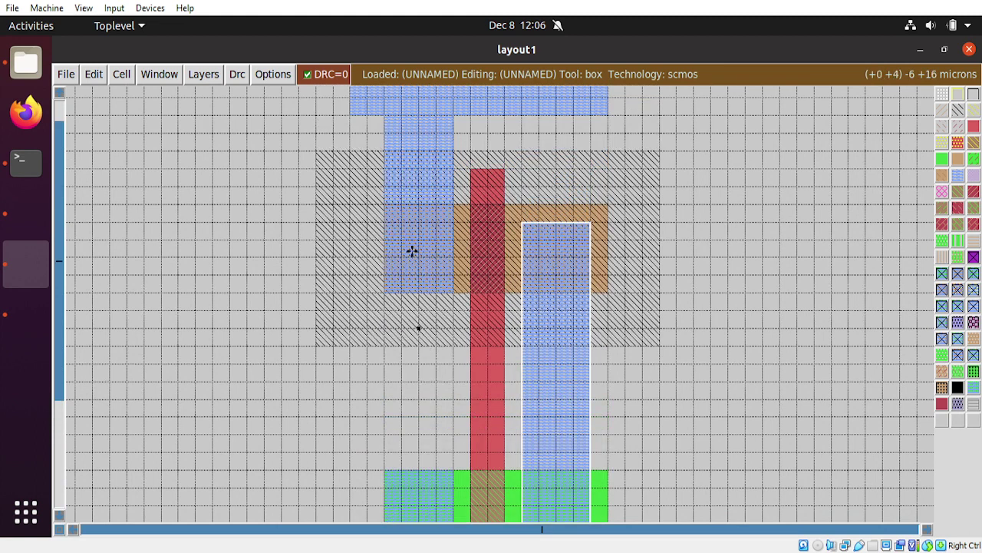
left_click(388, 290)
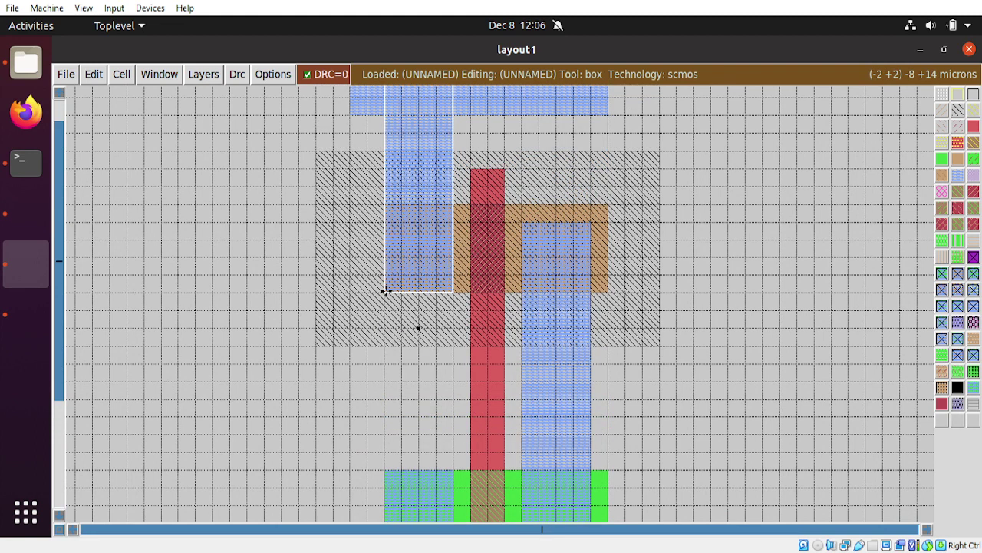
right_click(449, 224)
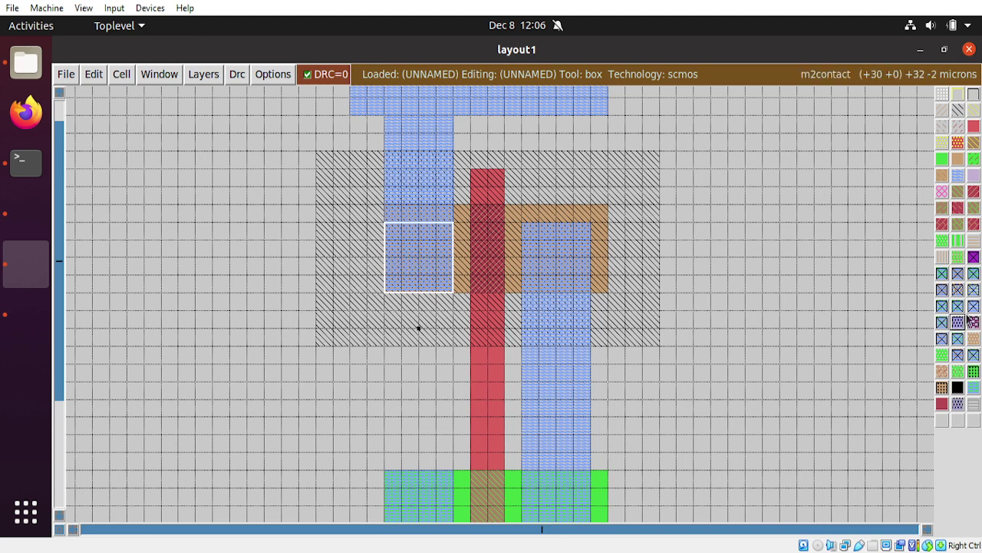
left_click(958, 274)
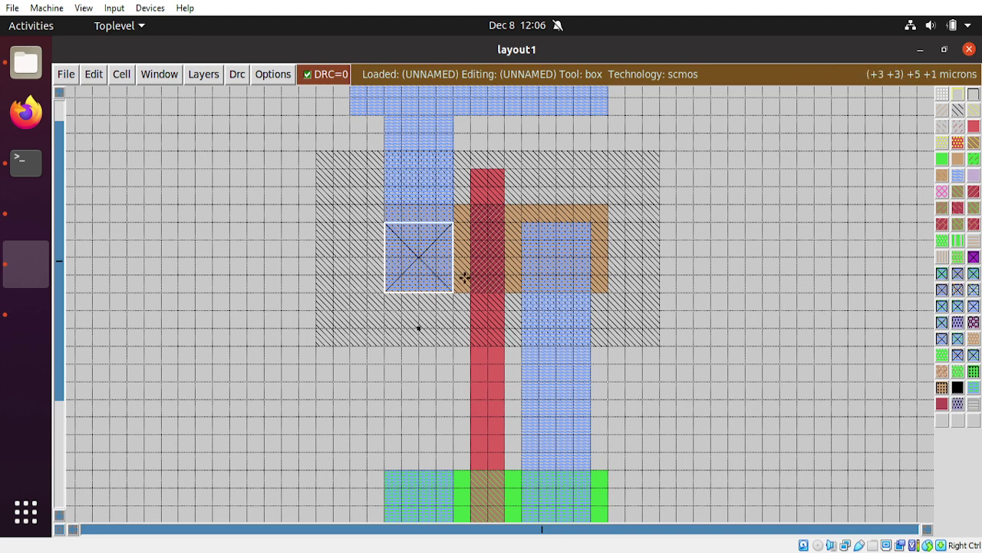
left_click(521, 292)
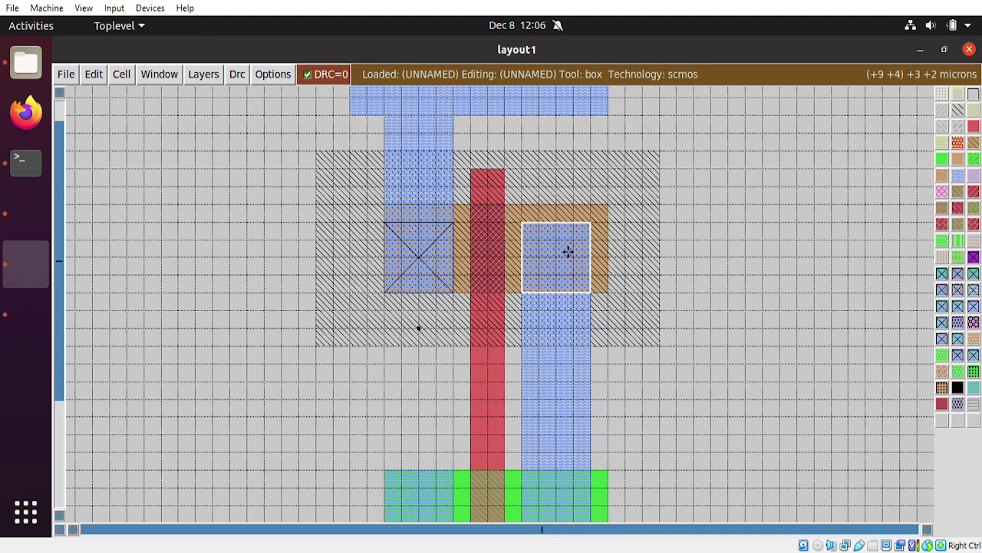
left_click(958, 279)
Step: Paint 4 by 4 micron n-diffusion contacts over the metal1 on both sides of the gate, flush with the n-diffusion's upper edge
scroll(711, 277, "down", 4)
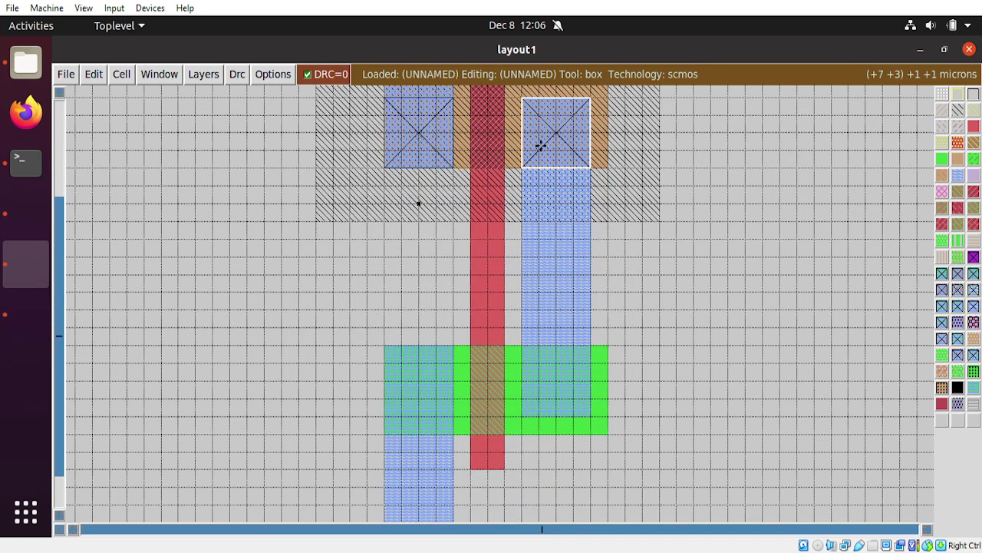
left_click(384, 415)
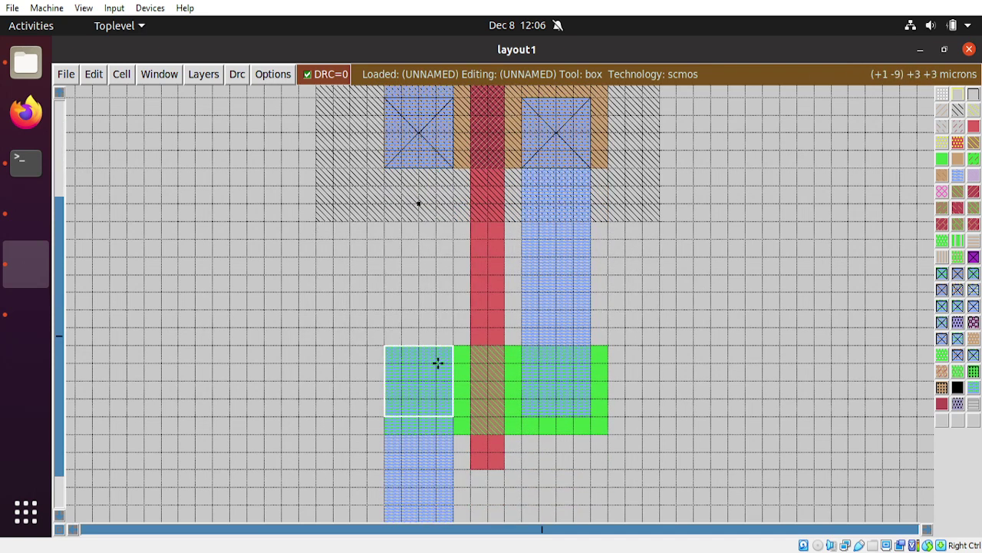
left_click(941, 276)
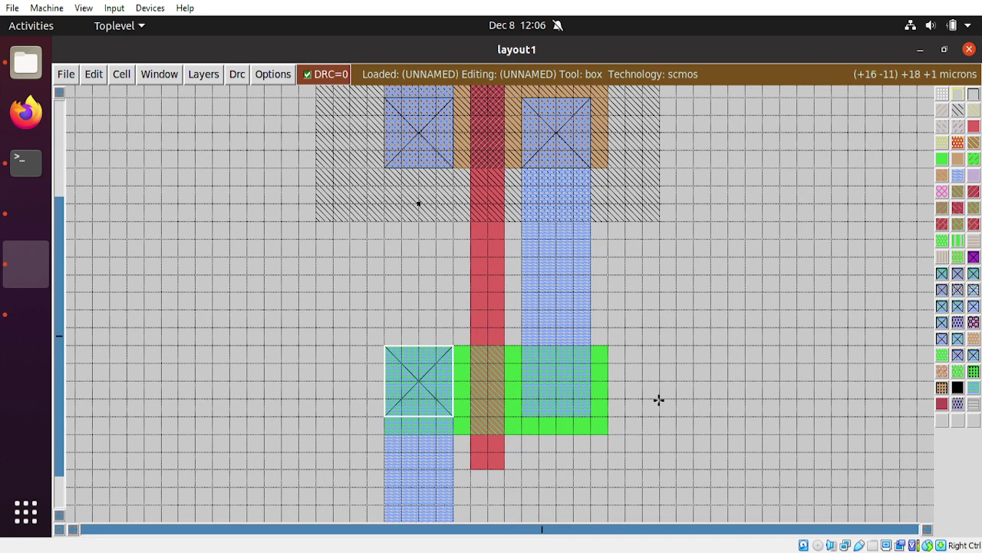
left_click(523, 416)
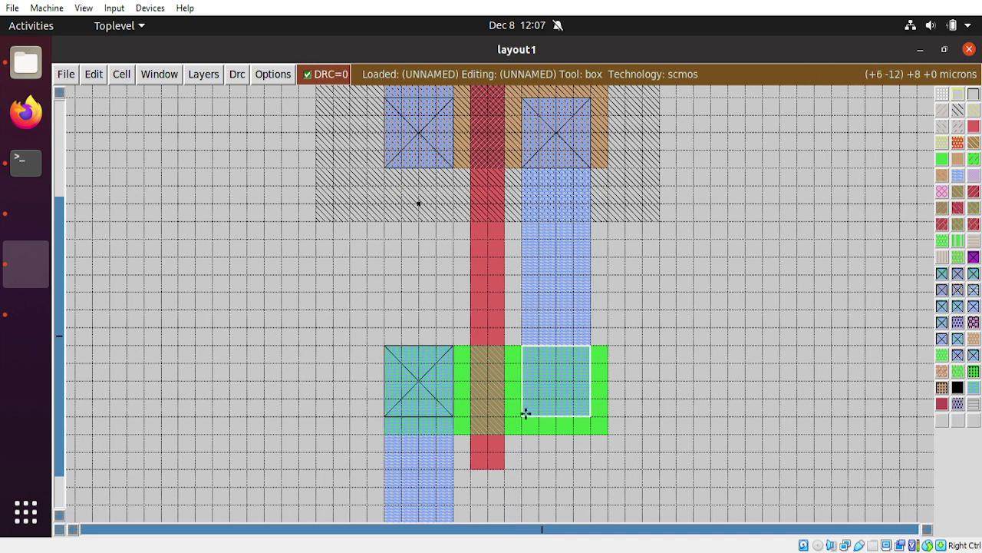
left_click(942, 278)
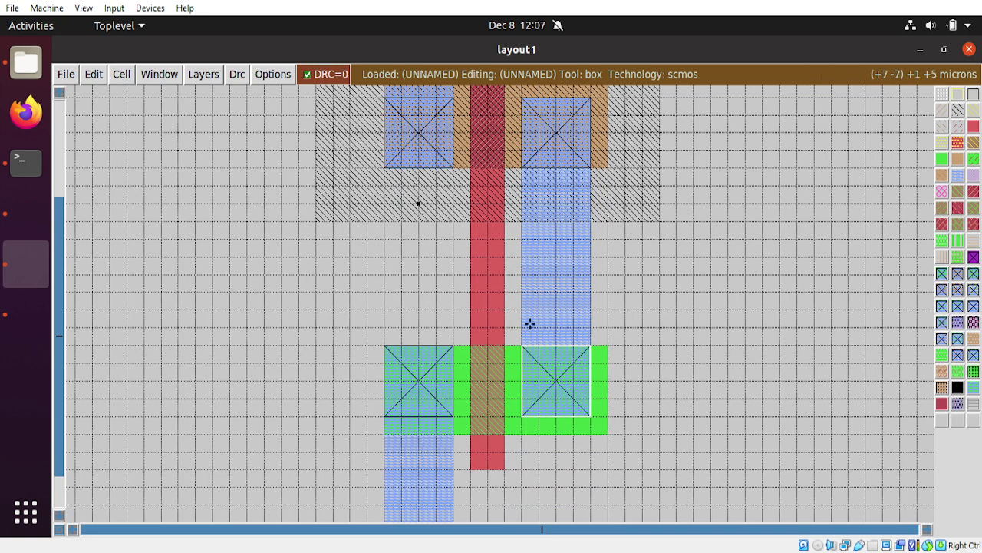
Step: Paint a metal1 output branch about 6 by 4 microns, extending right from the strip between the two drains
scroll(570, 338, "up", 2)
left_click(624, 365)
scroll(333, 318, "up", 2)
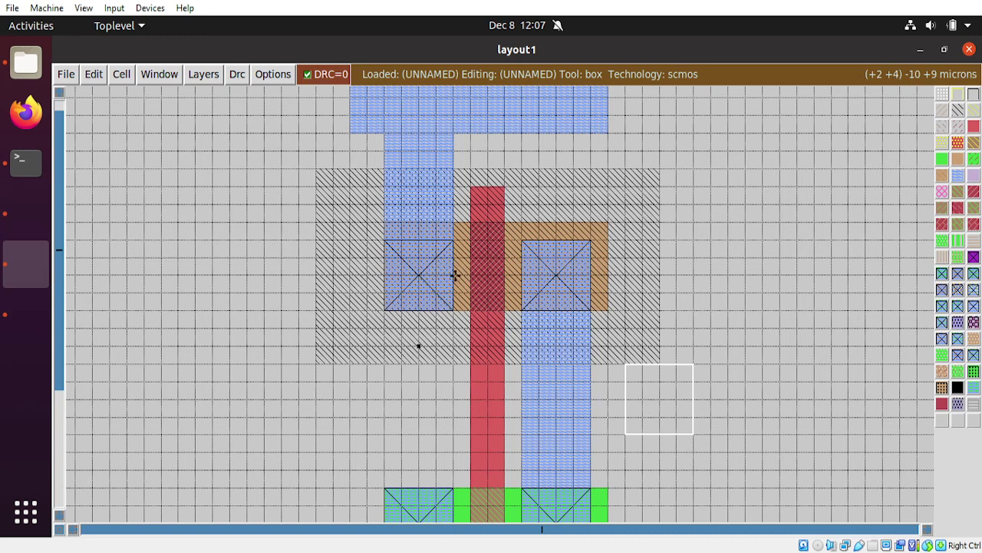
scroll(421, 258, "down", 3)
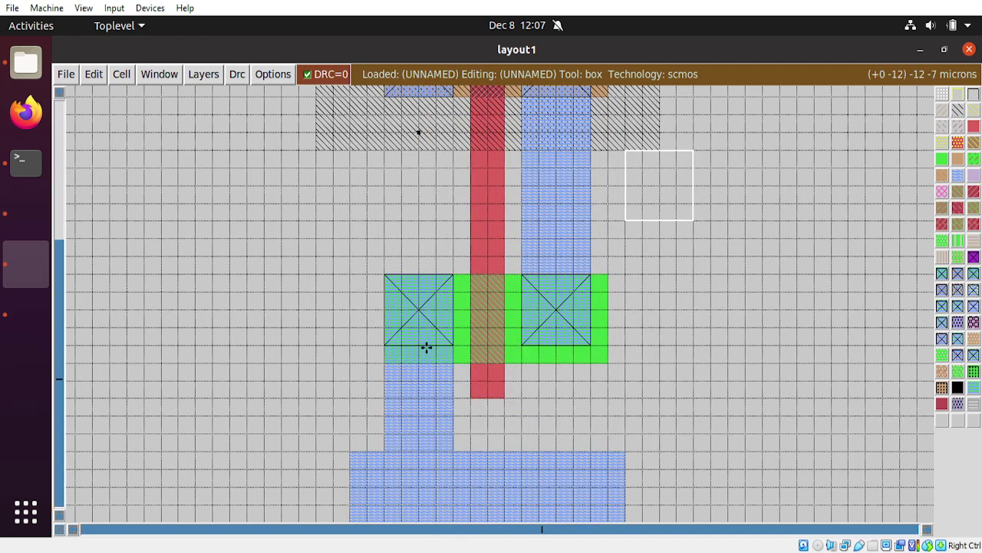
scroll(427, 347, "up", 2)
left_click(554, 382)
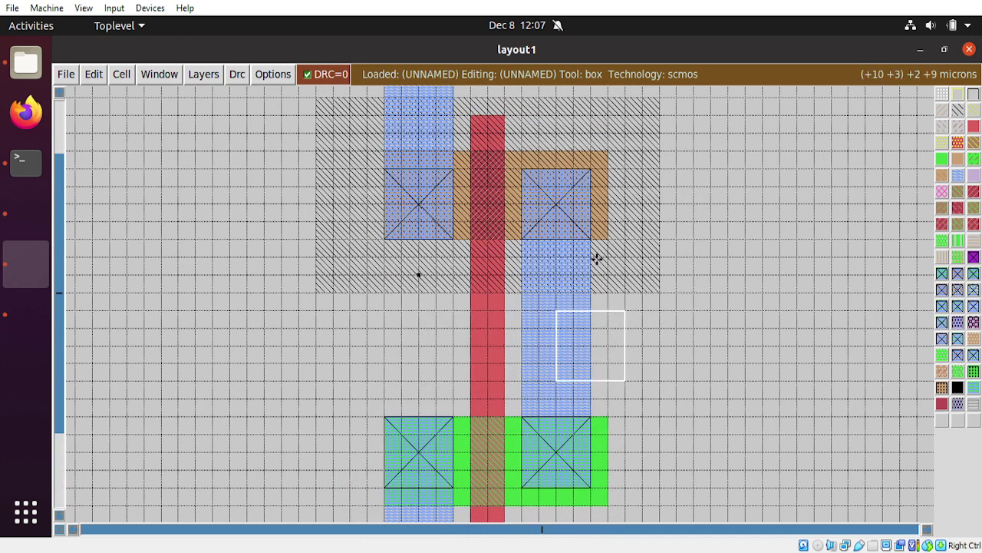
right_click(652, 312)
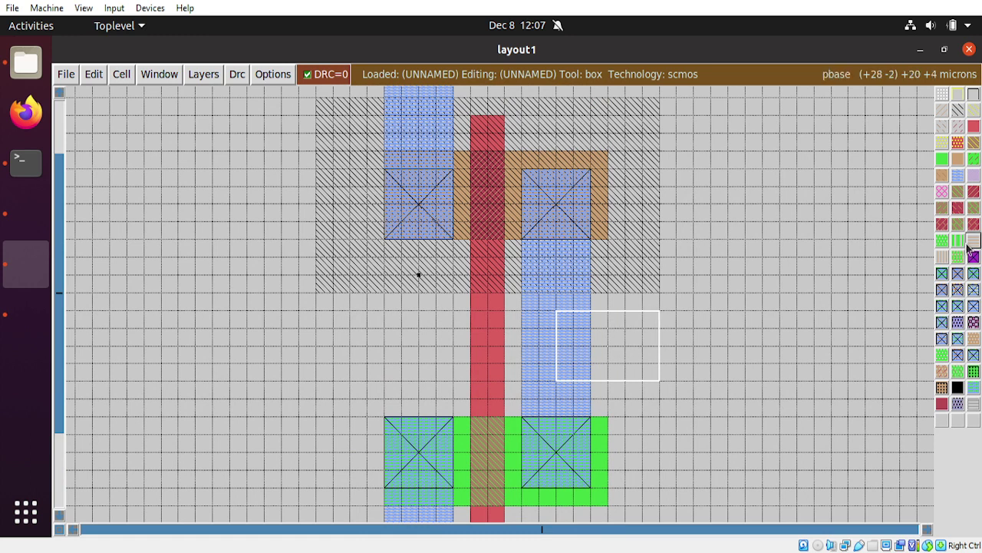
left_click(957, 182)
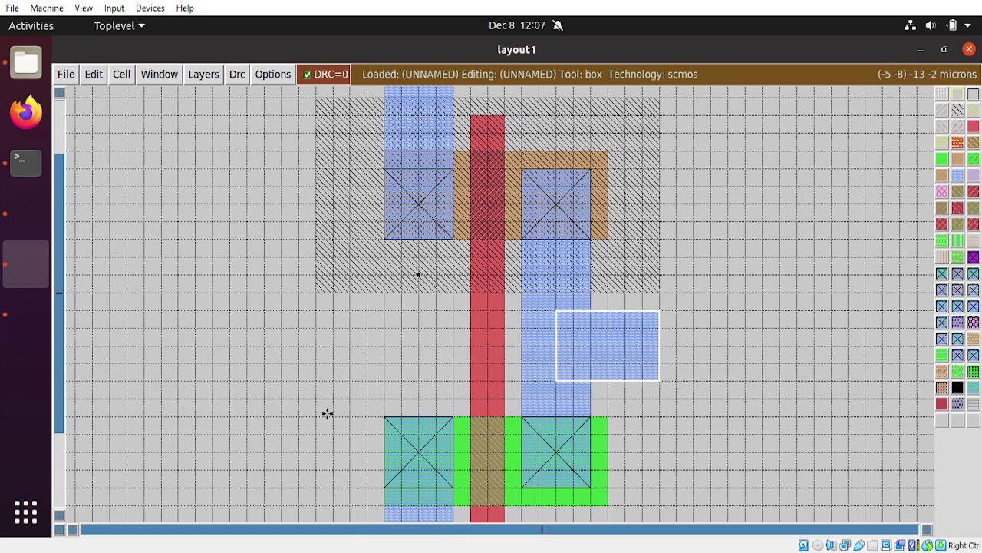
Step: Add the label "out" at a point on the metal1 output branch
left_click(605, 345)
right_click(604, 344)
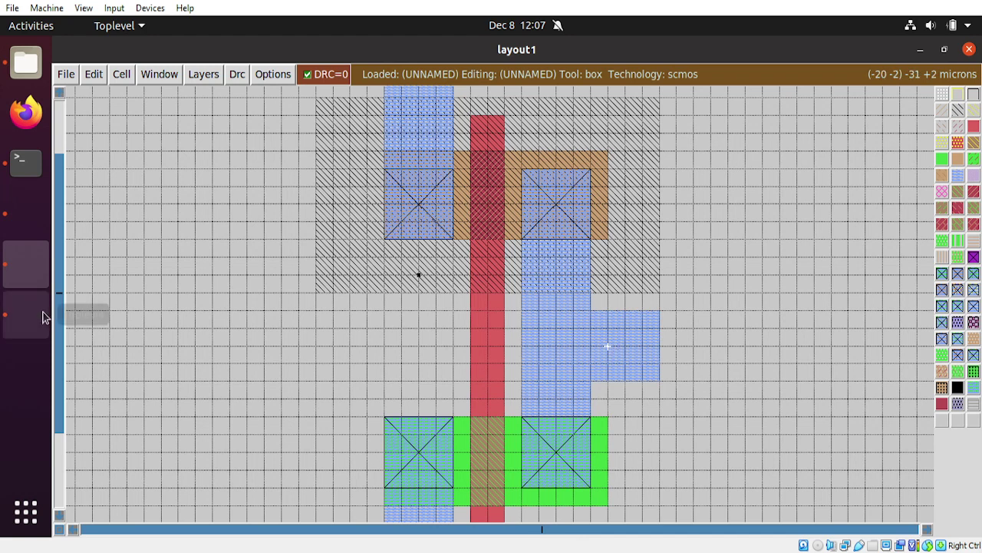
left_click(26, 215)
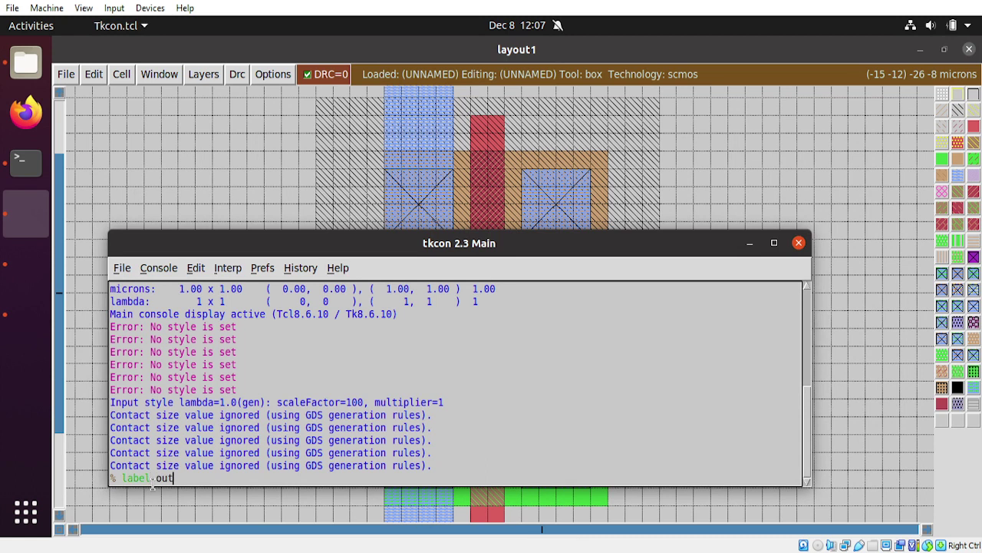
key("Return")
left_click(751, 244)
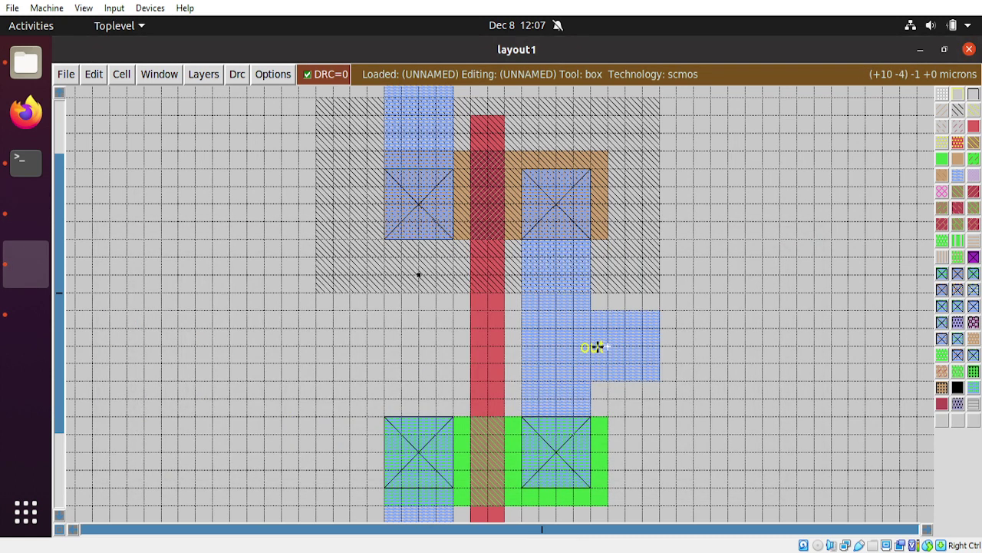
Step: Paint a polysilicon input stub about 3 by 4 microns on the gate's left side, level with the output branch and overlapping the gate
left_click(435, 382)
right_click(489, 311)
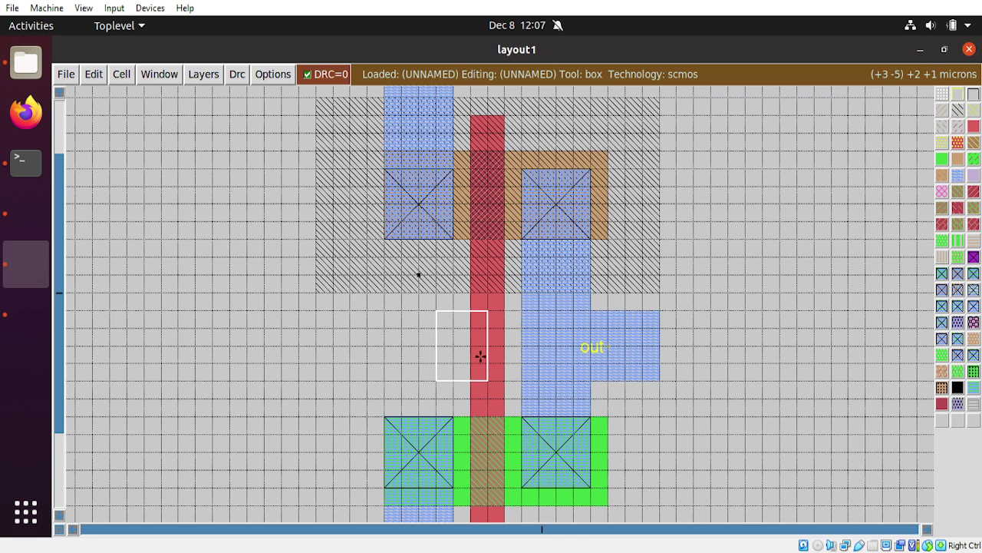
left_click(972, 128)
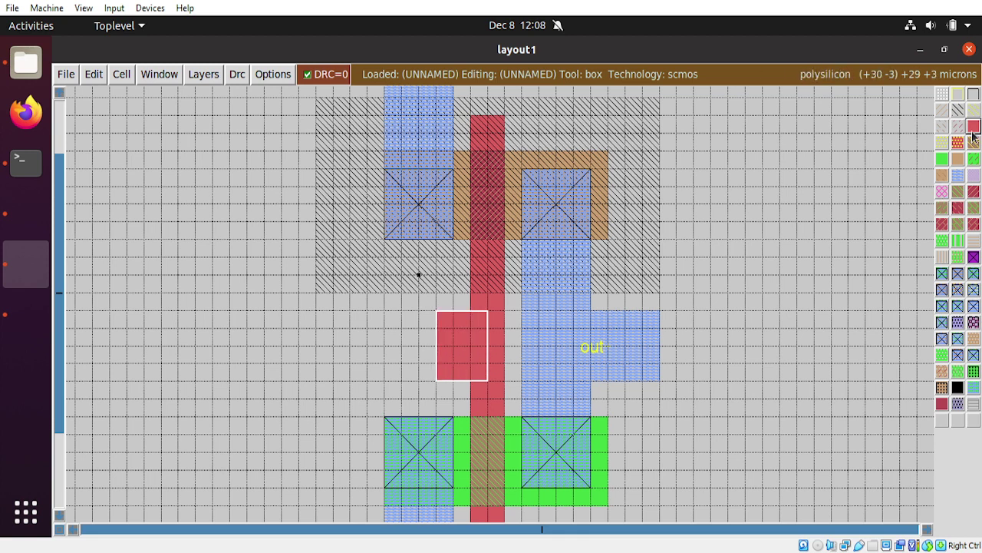
Step: Add the label "in" at a point on the polysilicon input stub
left_click(454, 360)
right_click(454, 363)
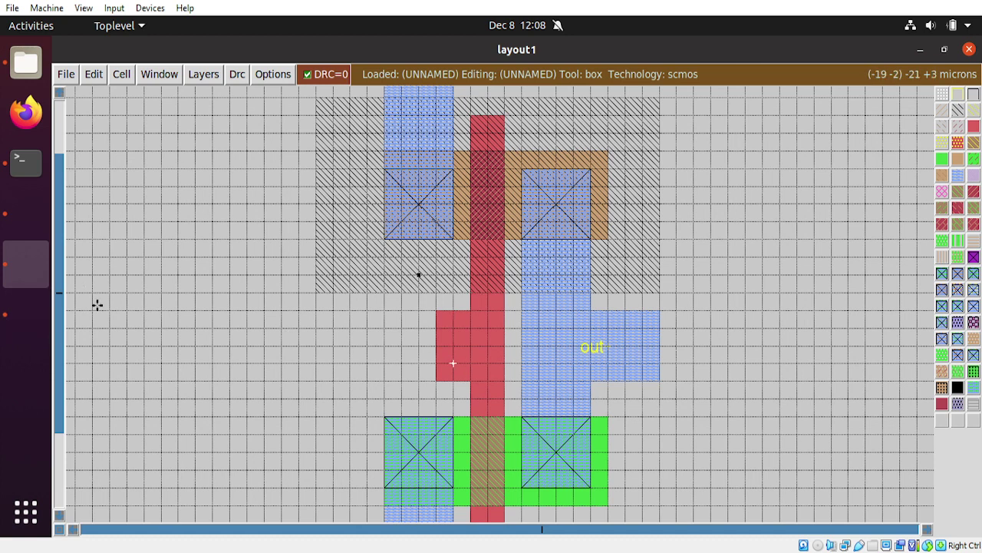
left_click(31, 238)
key("Up")
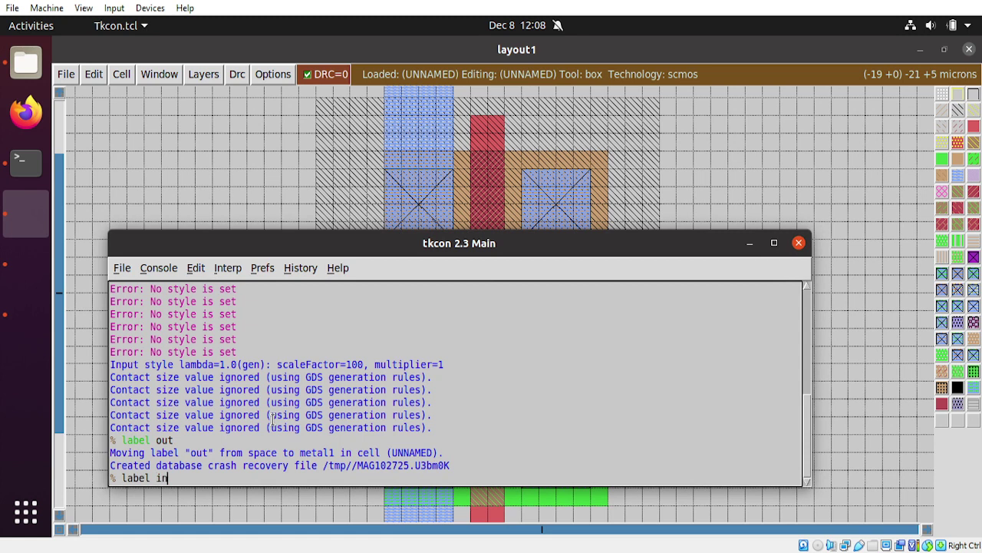
key("Return")
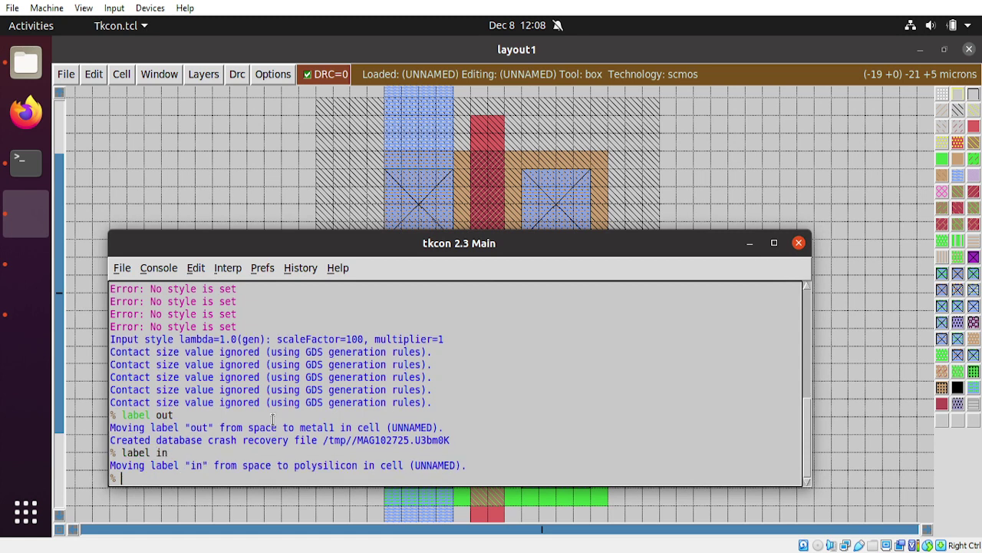
left_click(750, 243)
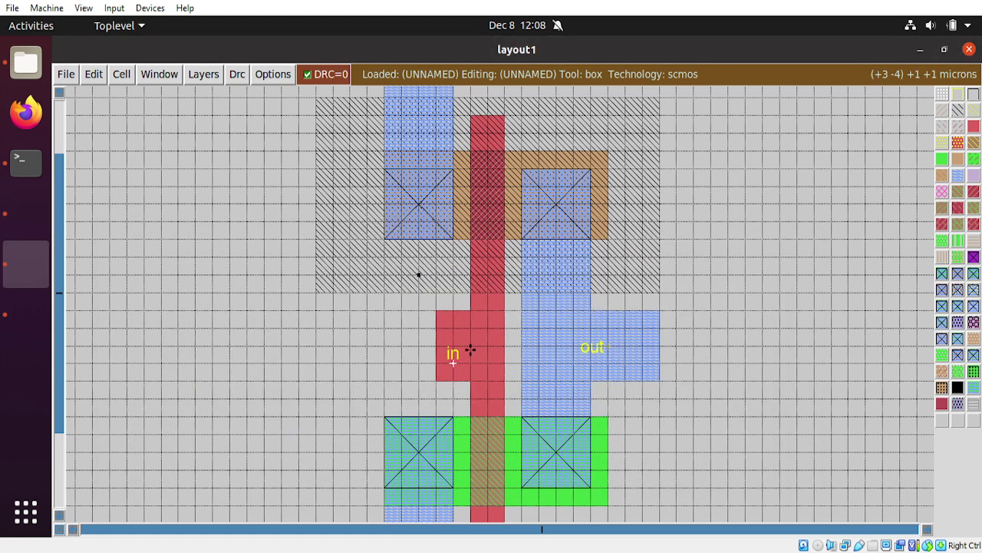
Step: Examine the inverter from the labelled input and output down to the lower metal1 rail, both close up and as a whole
scroll(536, 377, "down", 2)
scroll(536, 376, "down", 2)
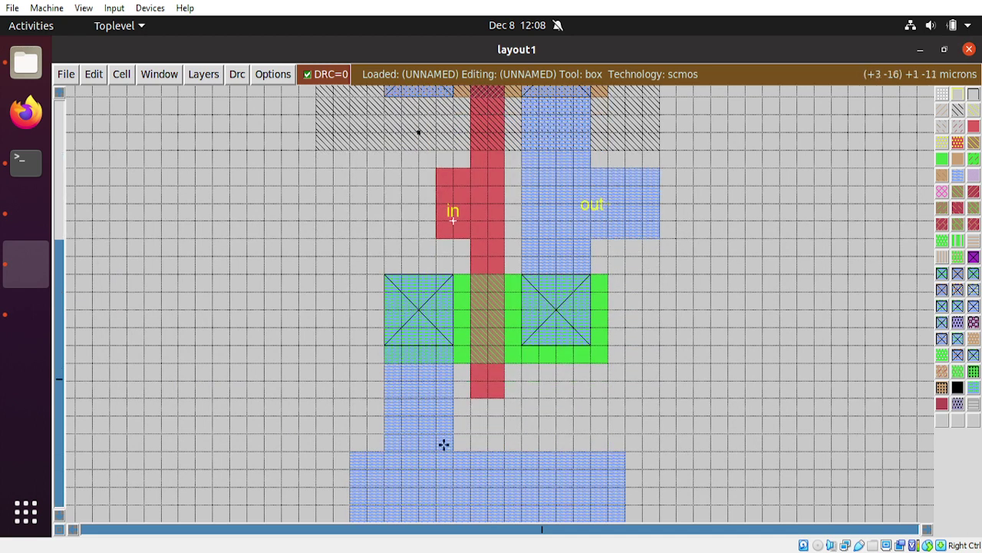
scroll(392, 467, "down", 2)
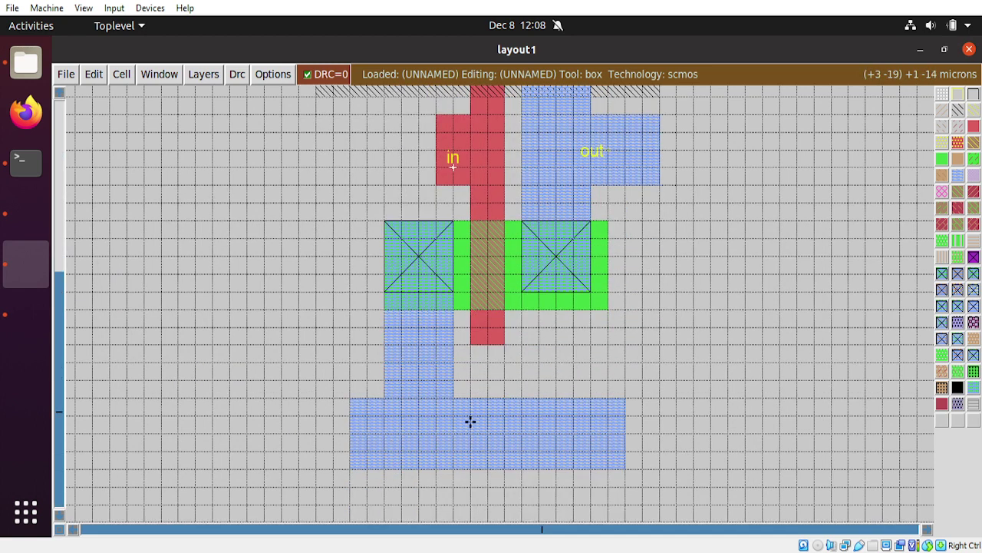
scroll(586, 418, "up", 2)
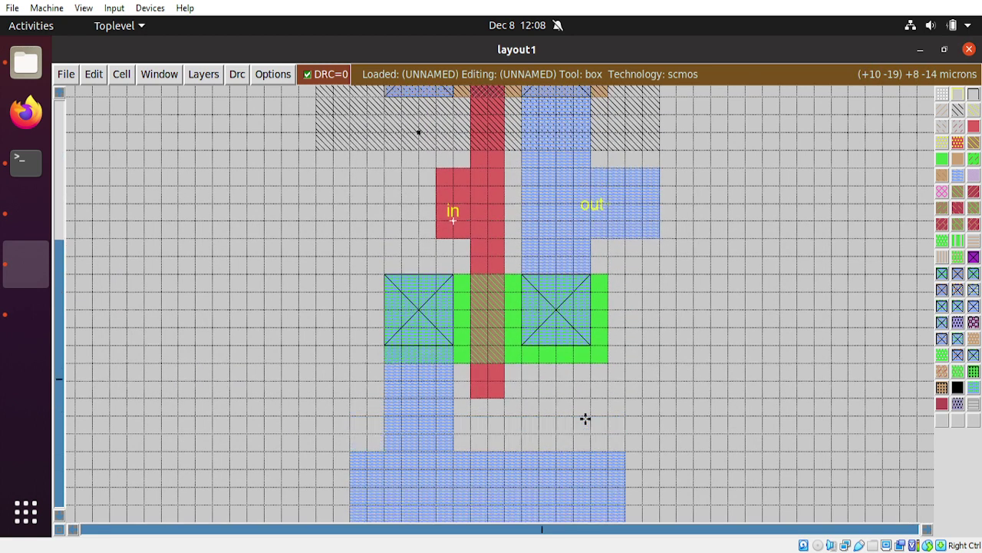
scroll(585, 418, "up", 2)
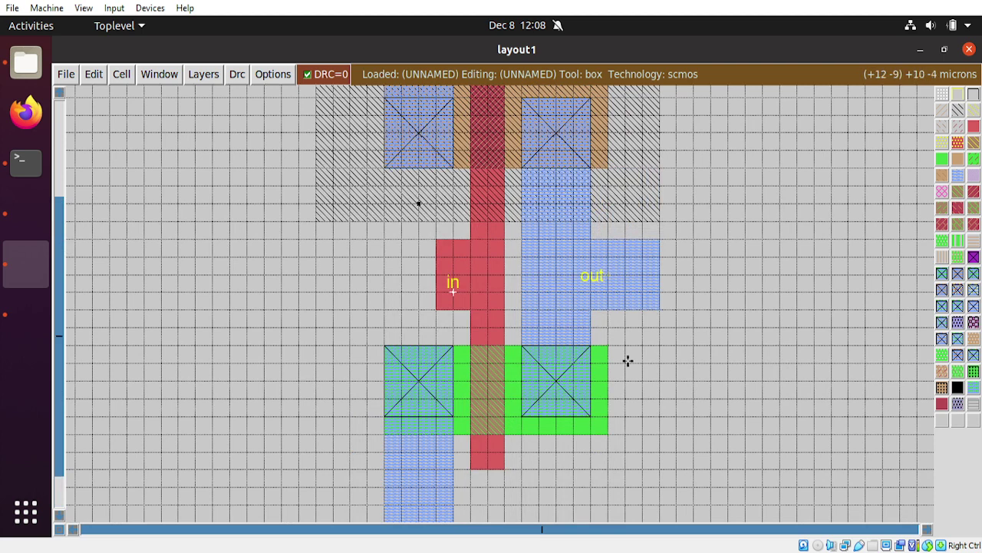
scroll(628, 361, "up", 4, "ctrl")
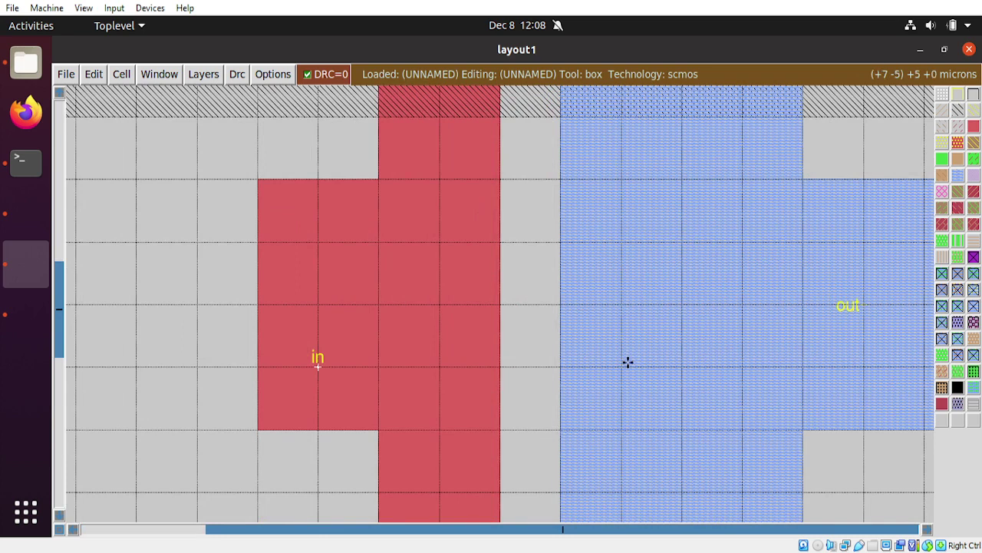
scroll(627, 362, "down", 5, "ctrl")
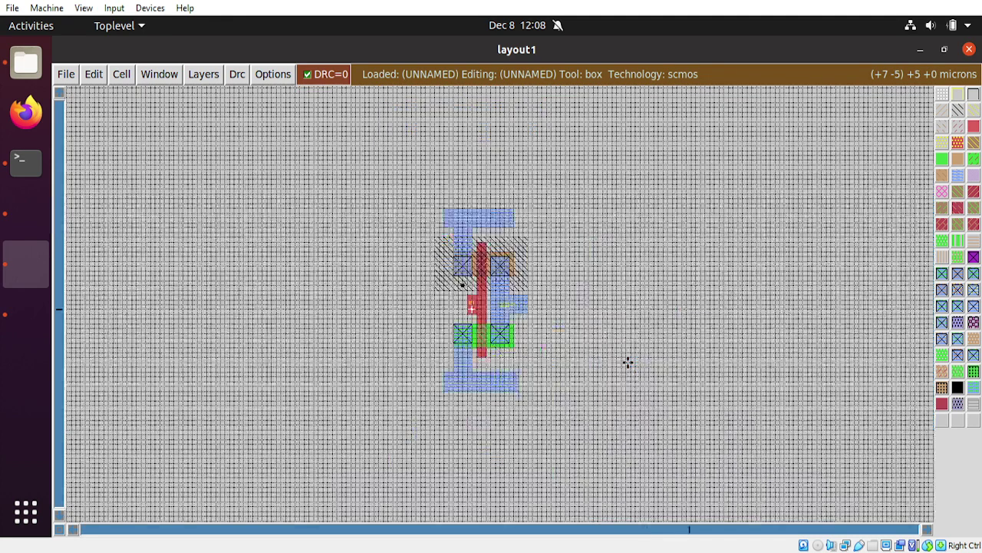
scroll(628, 361, "up", 5, "ctrl")
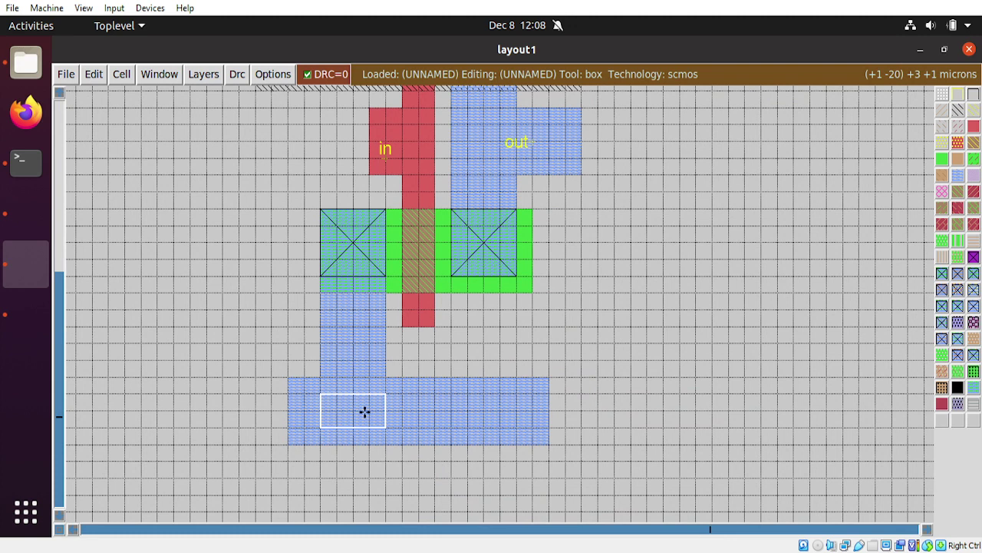
Step: Add the label "vdd" on the upper metal1 rail, above the source strip
scroll(364, 412, "up", 6)
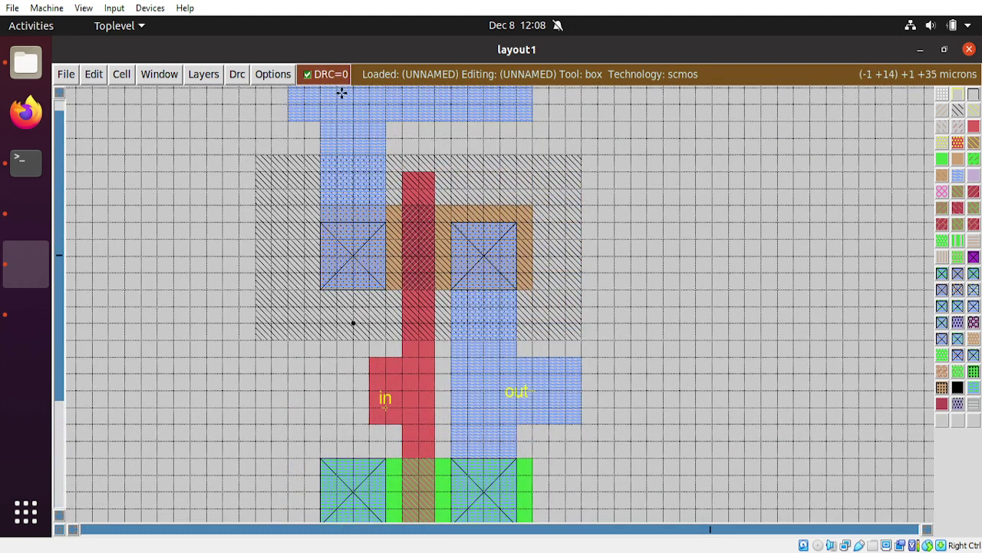
scroll(461, 274, "up", 2)
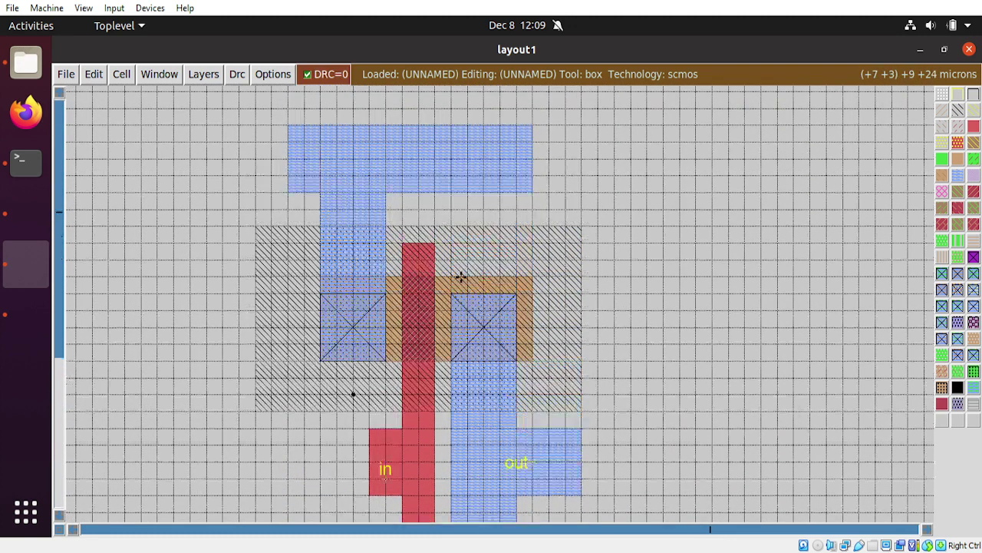
left_click(351, 176)
left_click(30, 314)
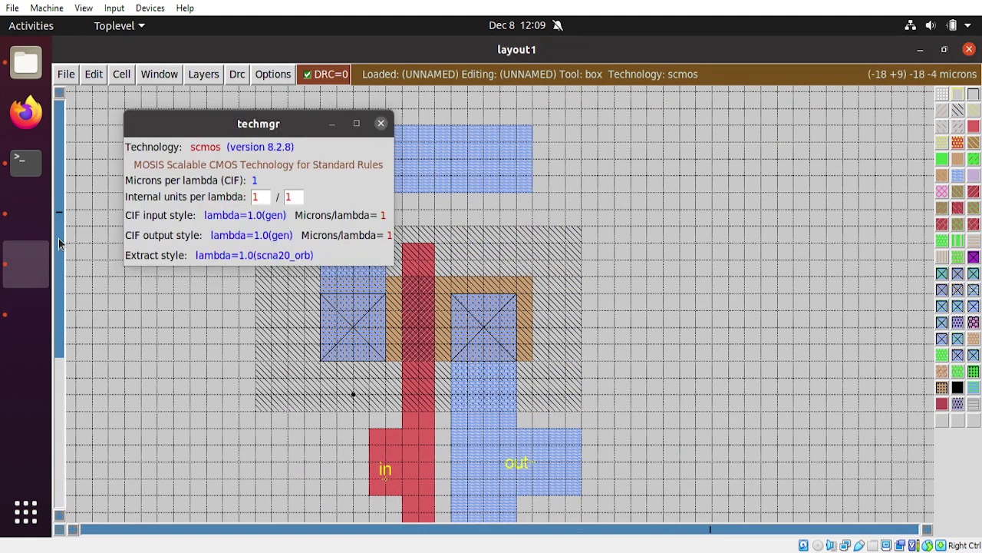
left_click(26, 213)
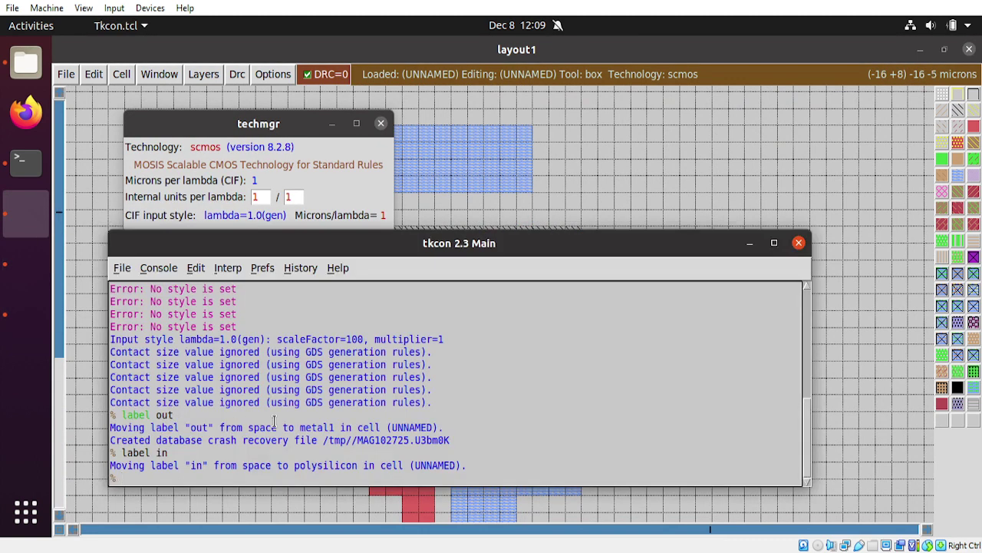
type("label vdd")
key("Return")
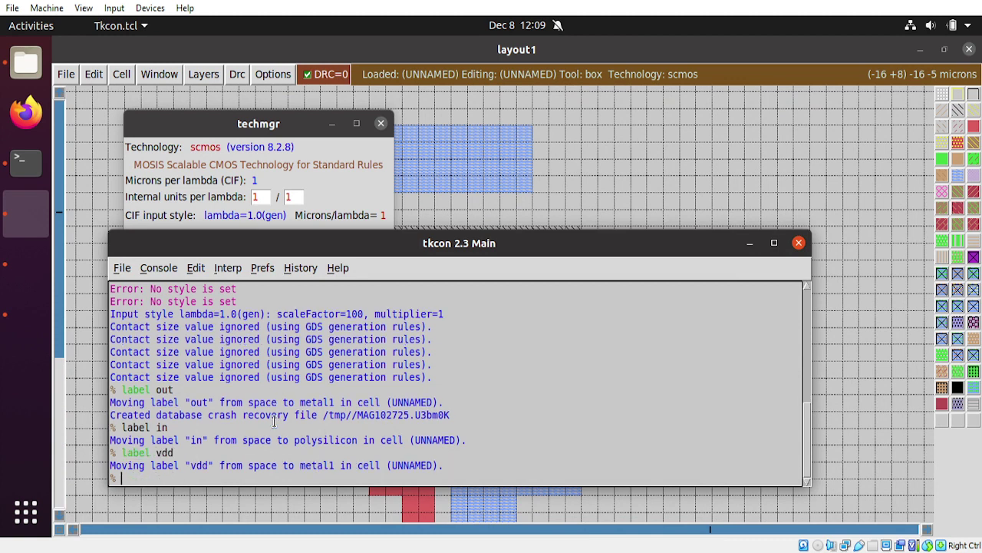
left_click(599, 232)
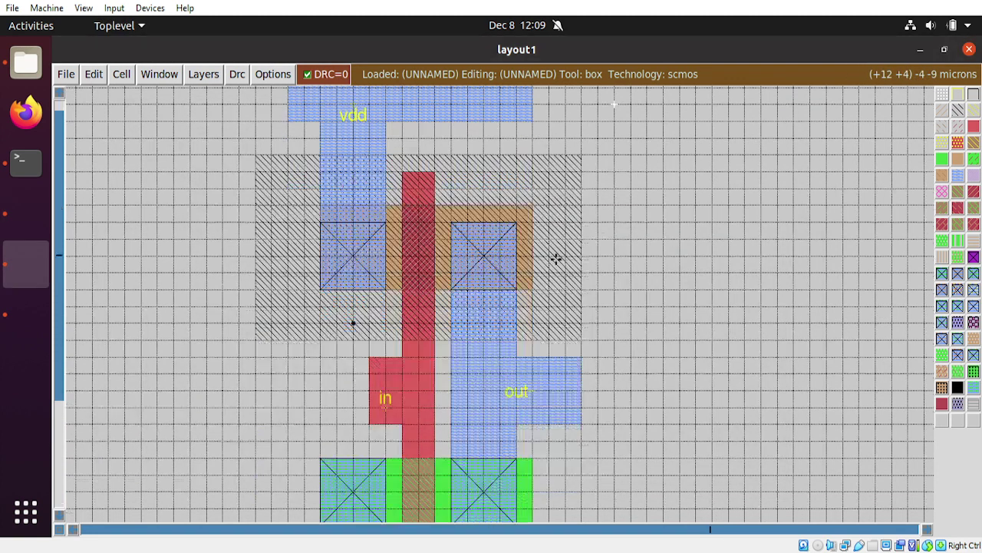
Step: Add the label "gnd" on the lower metal1 rail, near the source strip
scroll(452, 368, "down", 6)
scroll(443, 372, "down", 2)
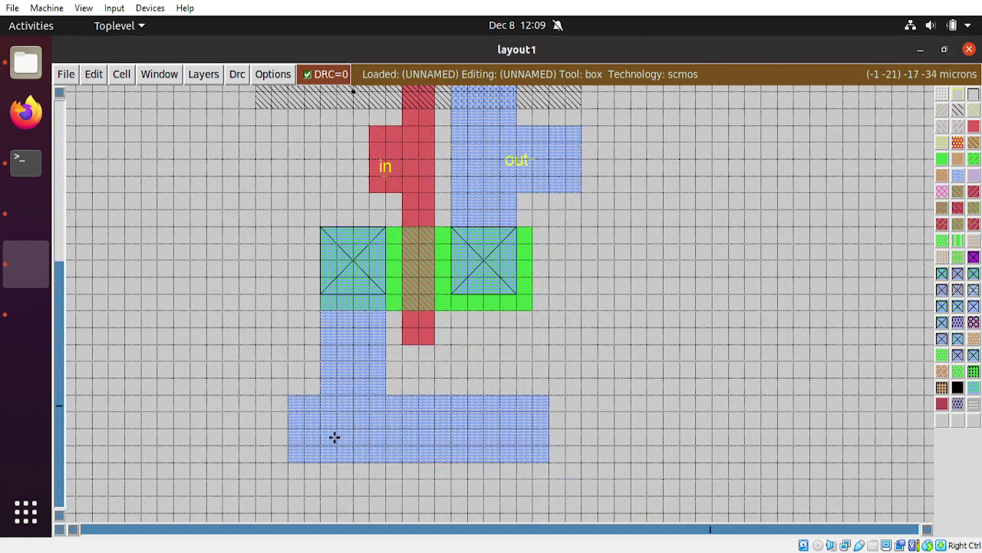
left_click(10, 304)
key("Up")
key("BackSpace")
key("BackSpace")
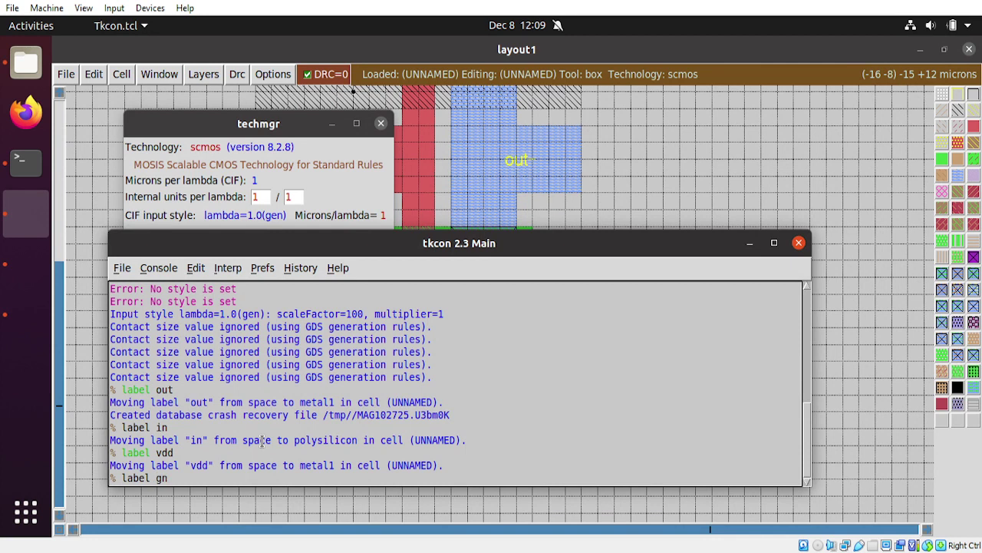
type("gnd")
key("Return")
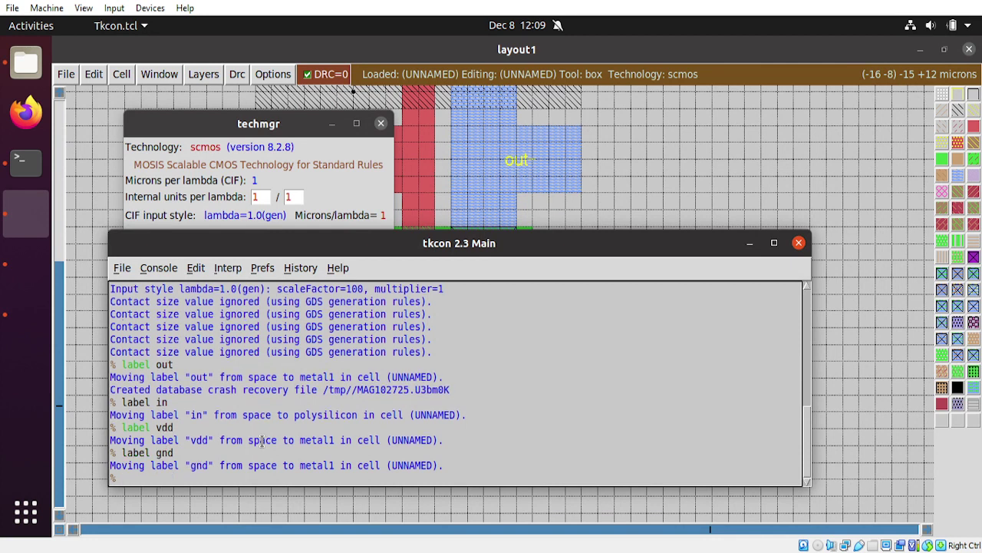
left_click(747, 243)
Step: Examine the labelled layout between the gnd rail and the vdd rail
scroll(407, 352, "up", 5)
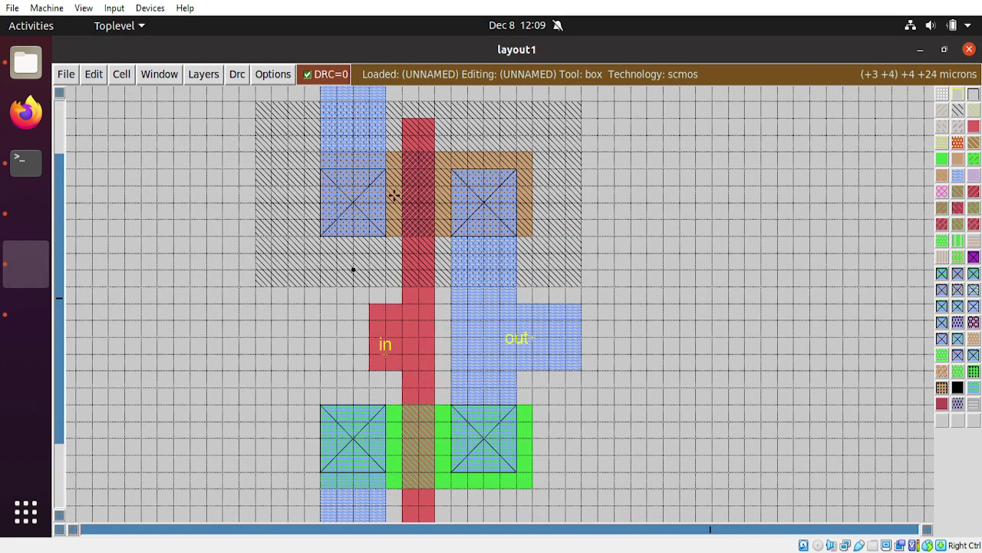
scroll(411, 207, "down", 1)
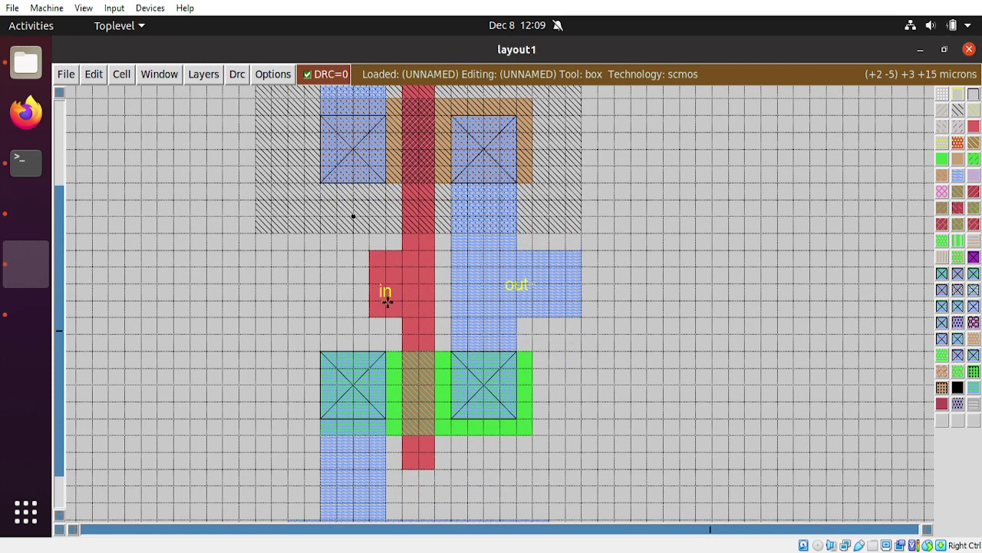
scroll(501, 286, "down", 1)
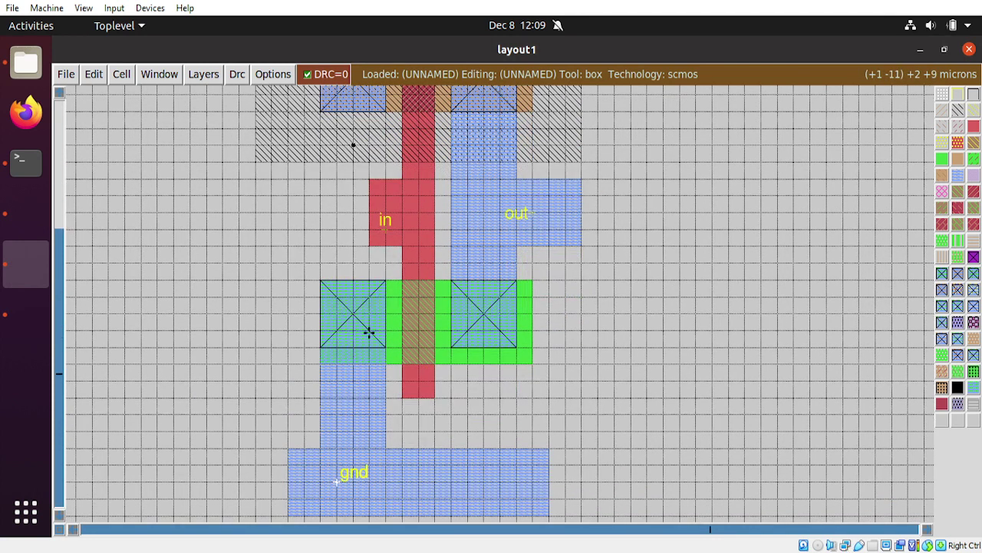
scroll(433, 338, "down", 1)
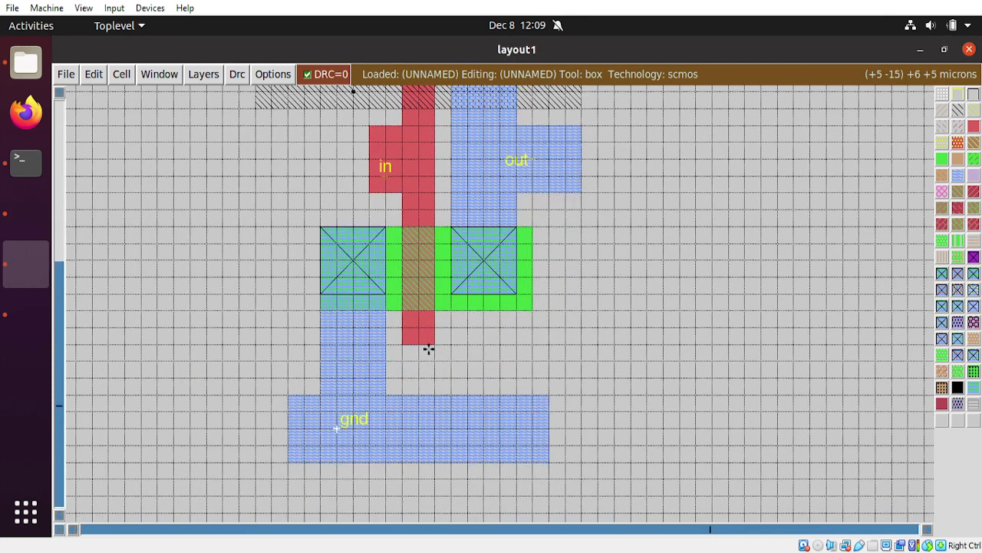
left_click(295, 460)
left_click(265, 368)
scroll(265, 368, "up", 3)
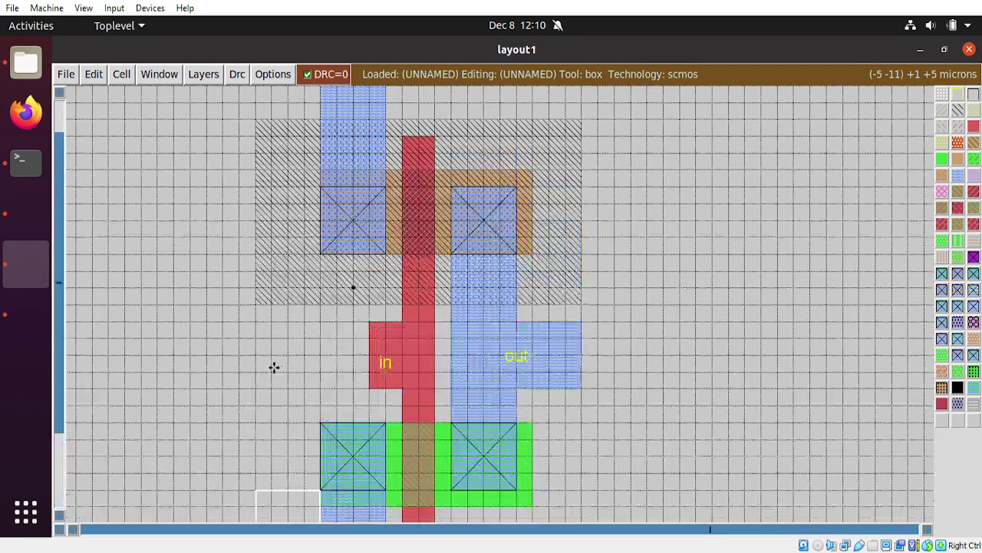
scroll(277, 368, "up", 1)
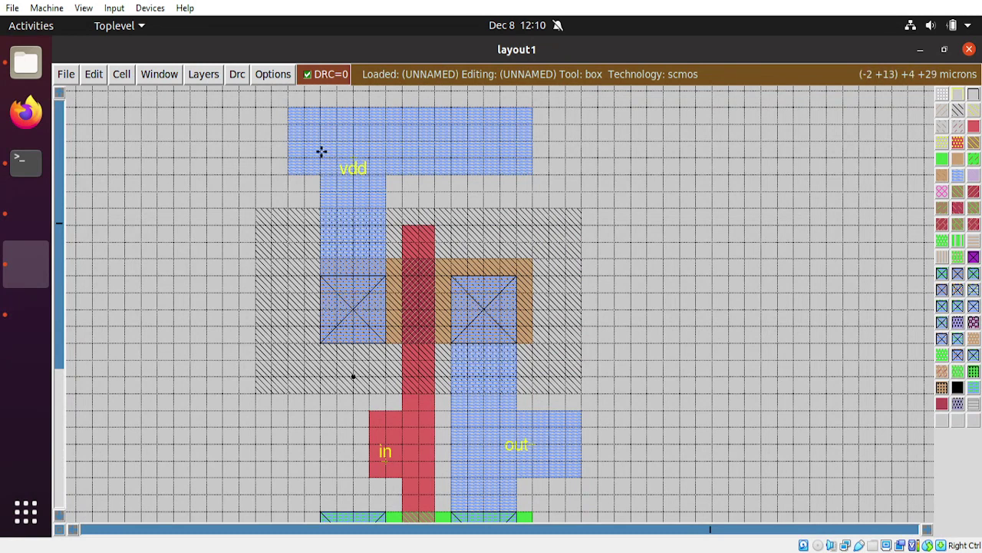
Step: Paint two 4 by 4 micron nsubstratencontact squares on the vdd rail, one at its left end and one above the gate, 2 microns apart
left_click(289, 173)
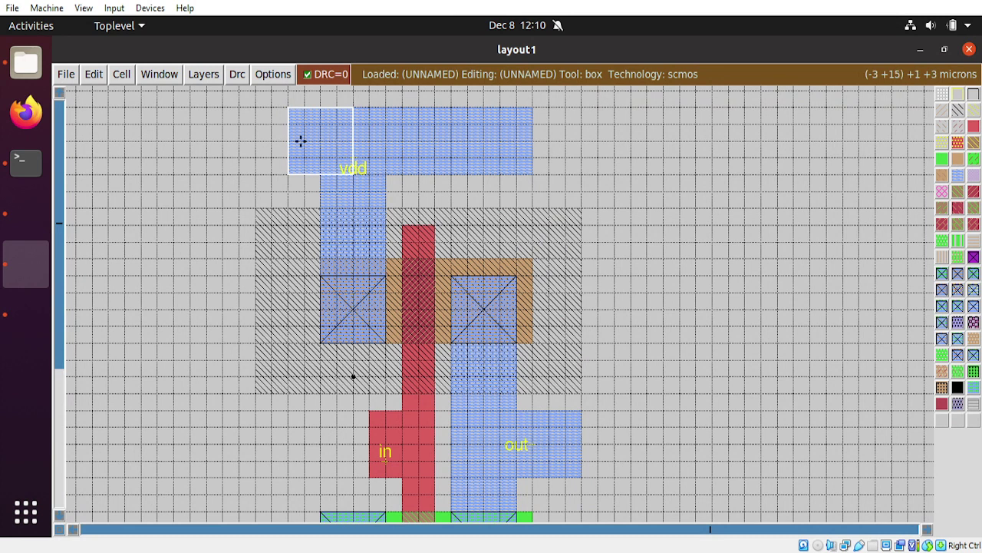
left_click(956, 343)
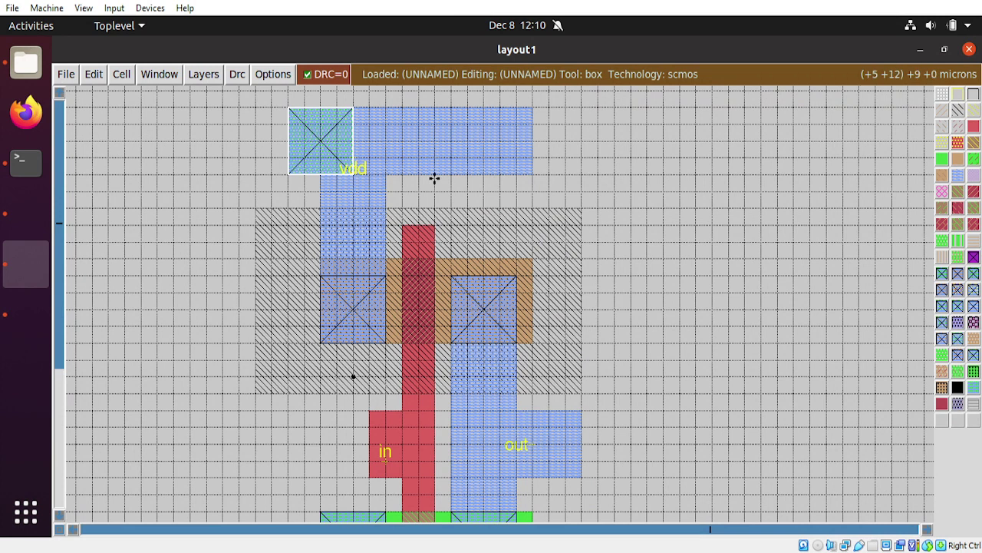
left_click(391, 174)
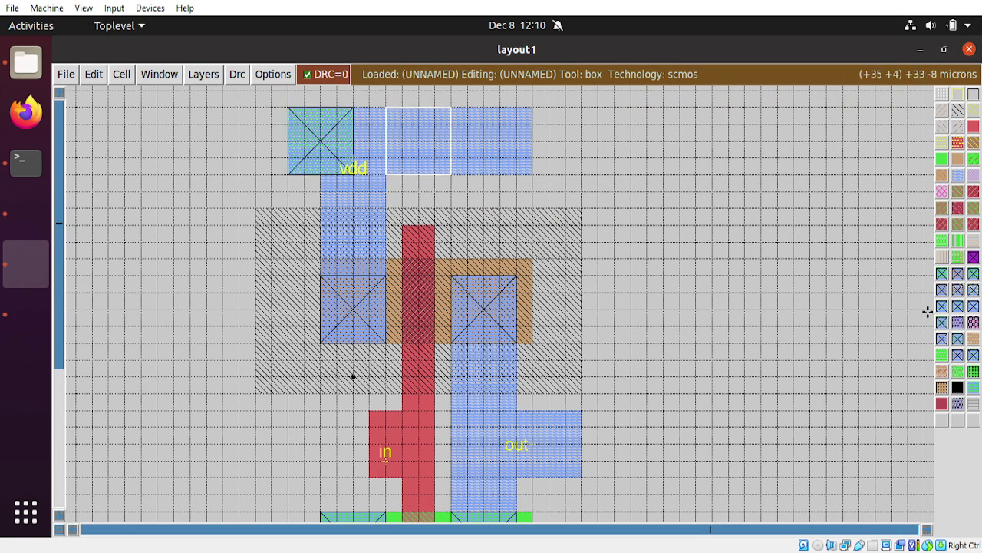
left_click(957, 343)
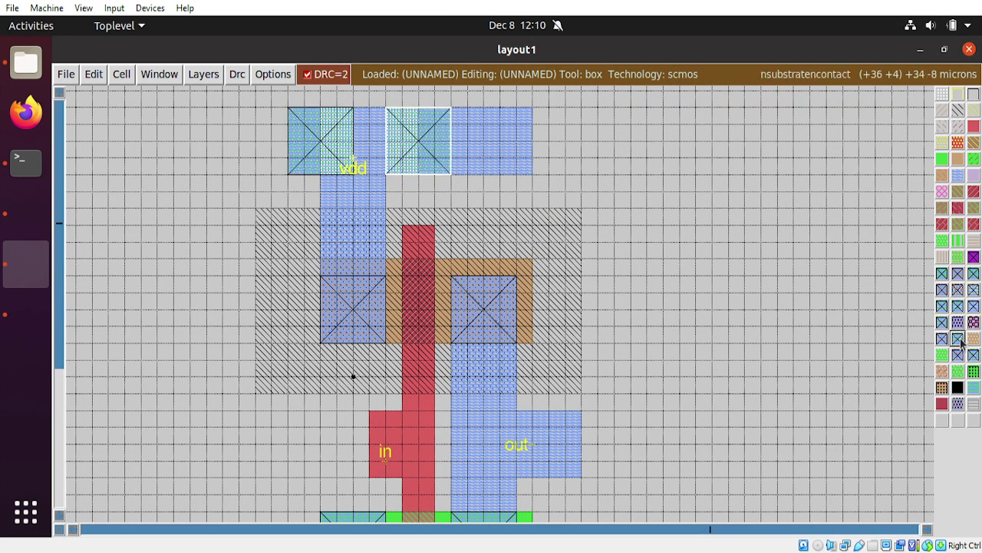
Step: Undo the second nsubstratencontact on the vdd rail and repaint it 4 microns to the right of the left-end contact
left_click(31, 218)
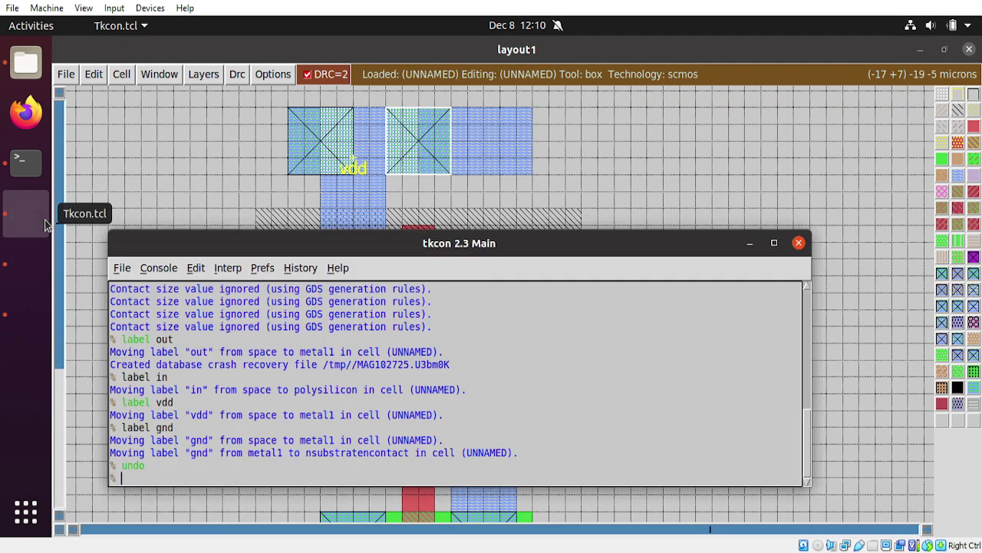
type("undo")
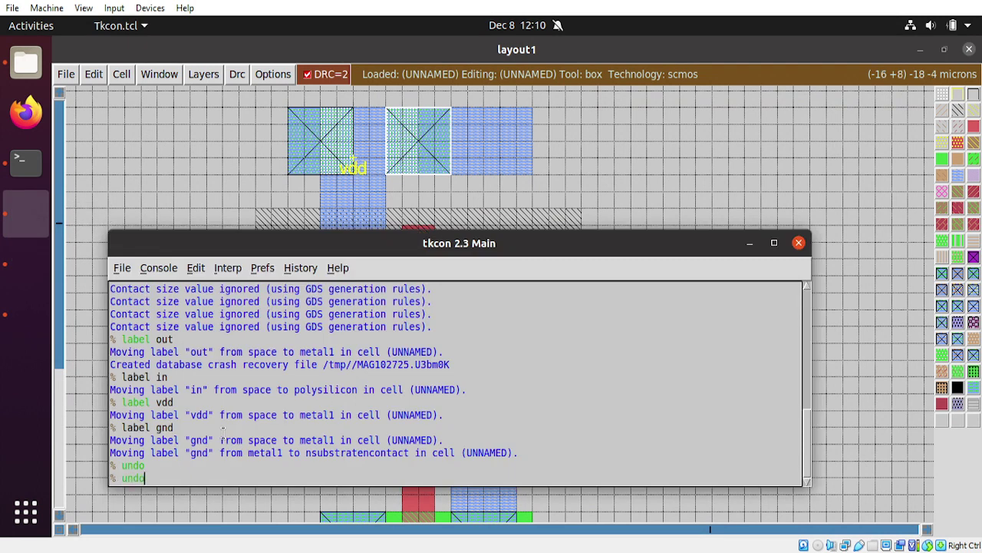
key("Return")
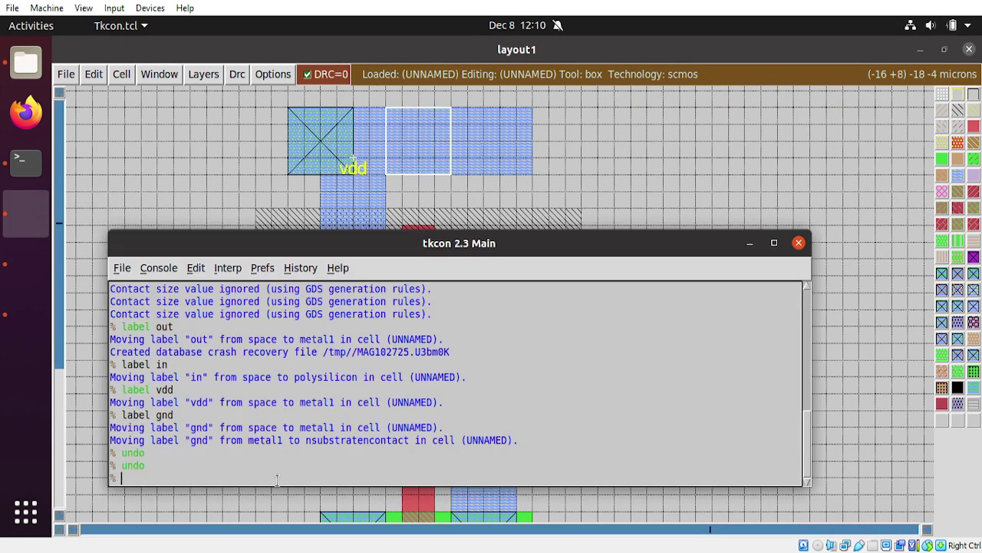
left_click(750, 242)
left_click(420, 175)
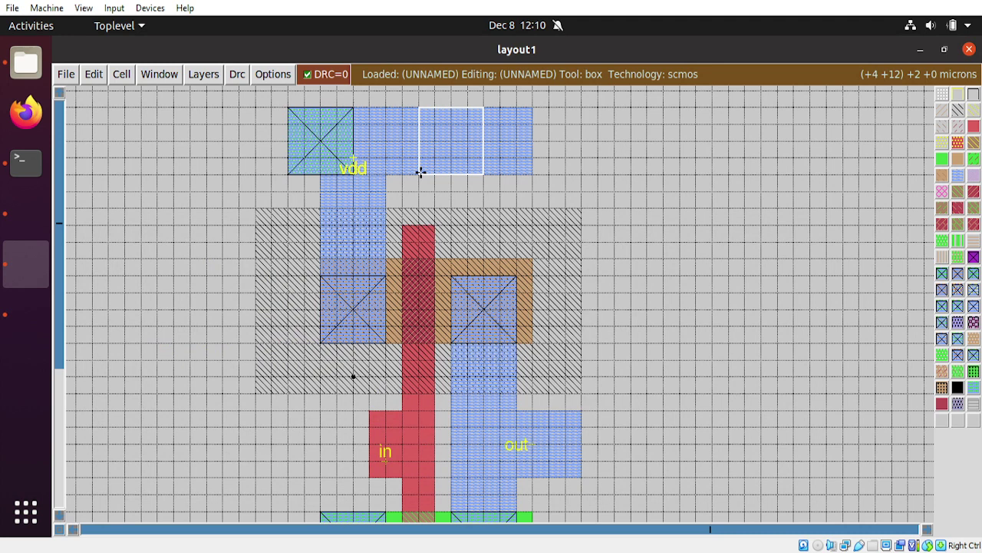
left_click(958, 339)
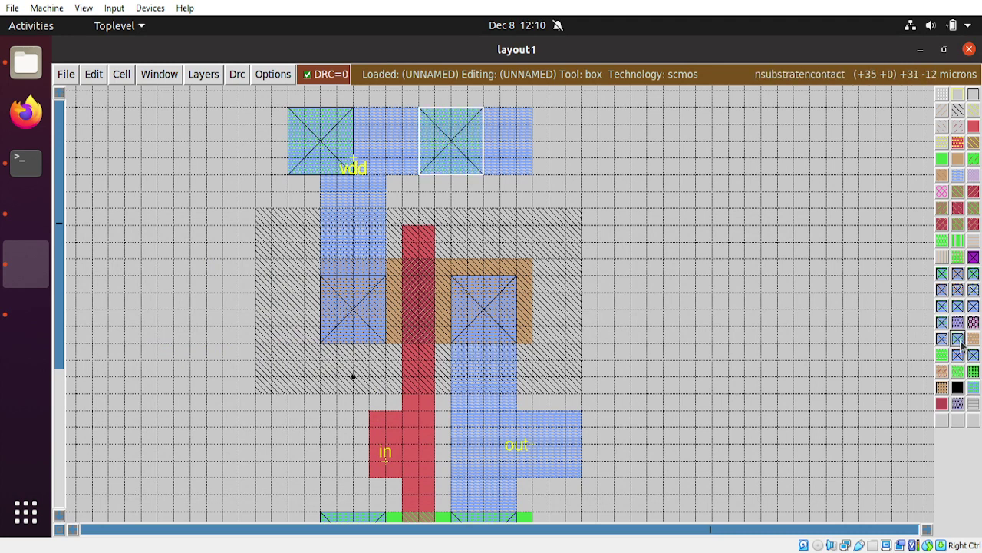
Step: Paint two 4 by 4 micron psubstratepcontact squares on the gnd rail, the first at its left end and the second 4 microns to its right
scroll(470, 403, "down", 2)
scroll(470, 401, "down", 5)
scroll(300, 434, "up", 5)
scroll(302, 435, "up", 2)
scroll(301, 436, "down", 7)
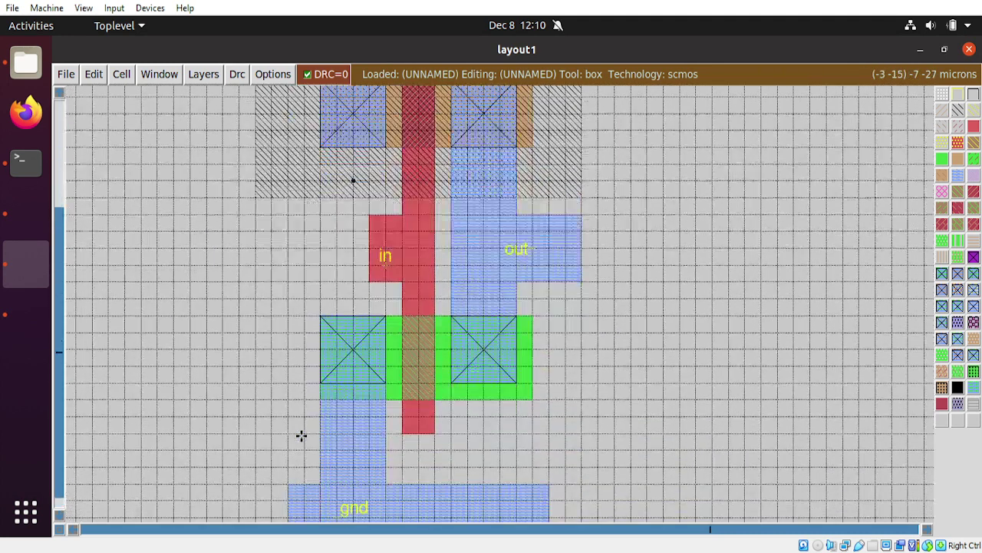
left_click(287, 459)
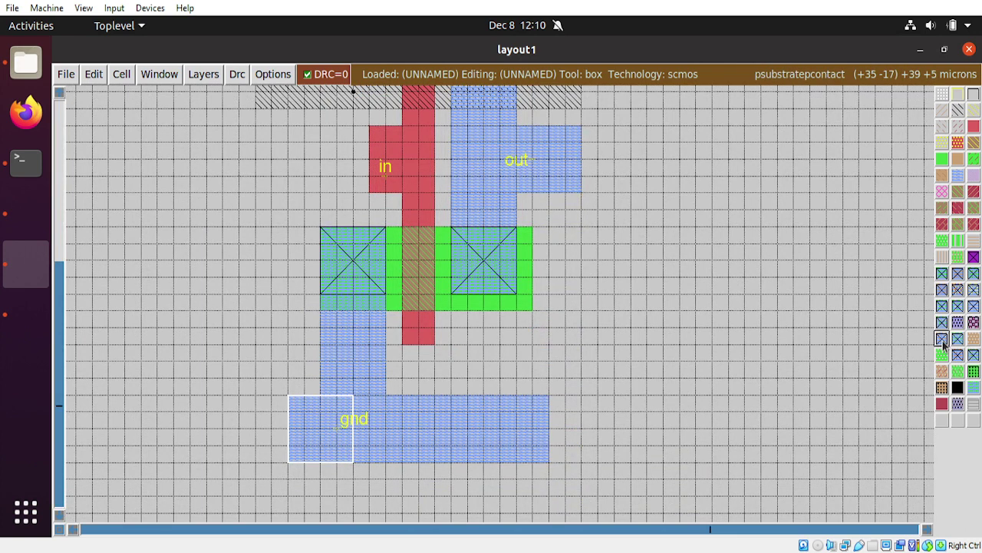
left_click(944, 344)
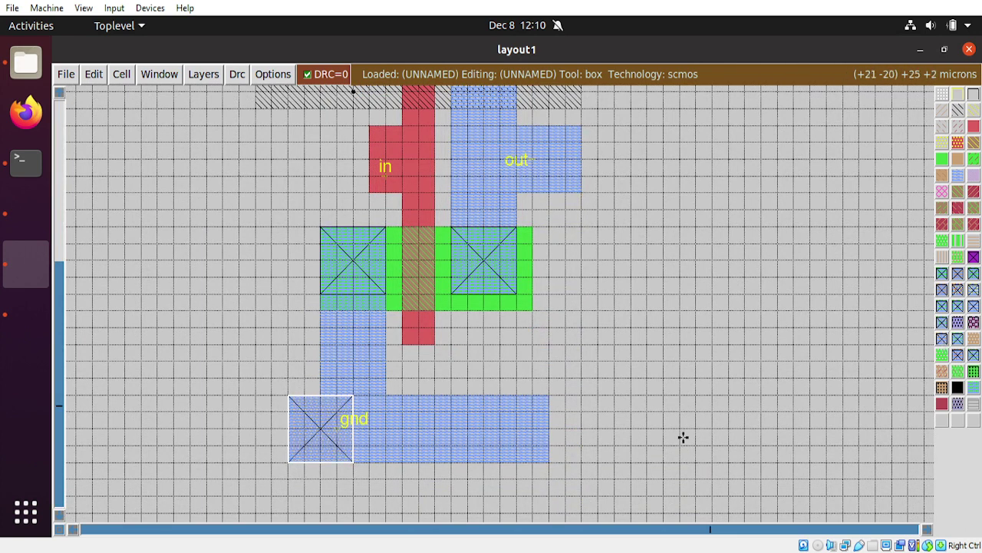
left_click(420, 462)
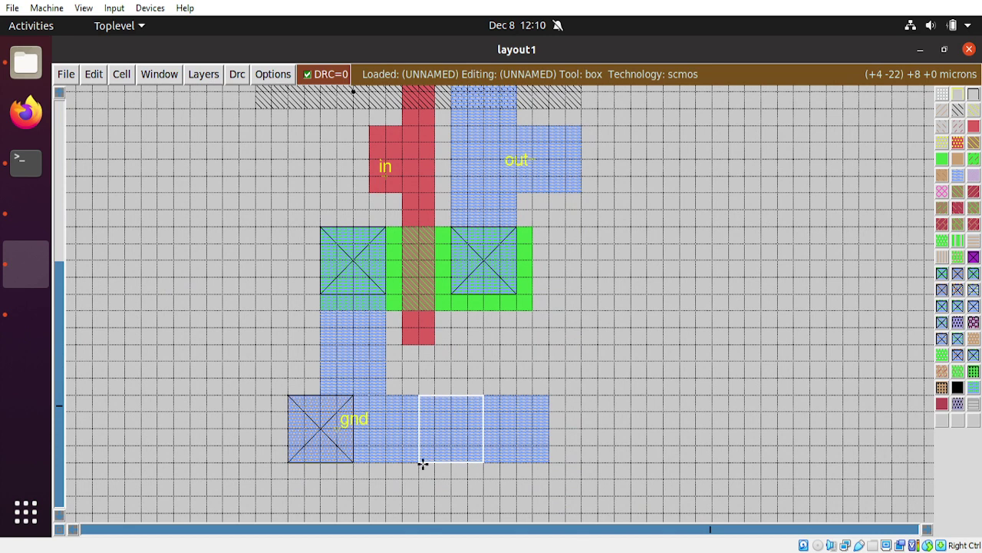
left_click(940, 343)
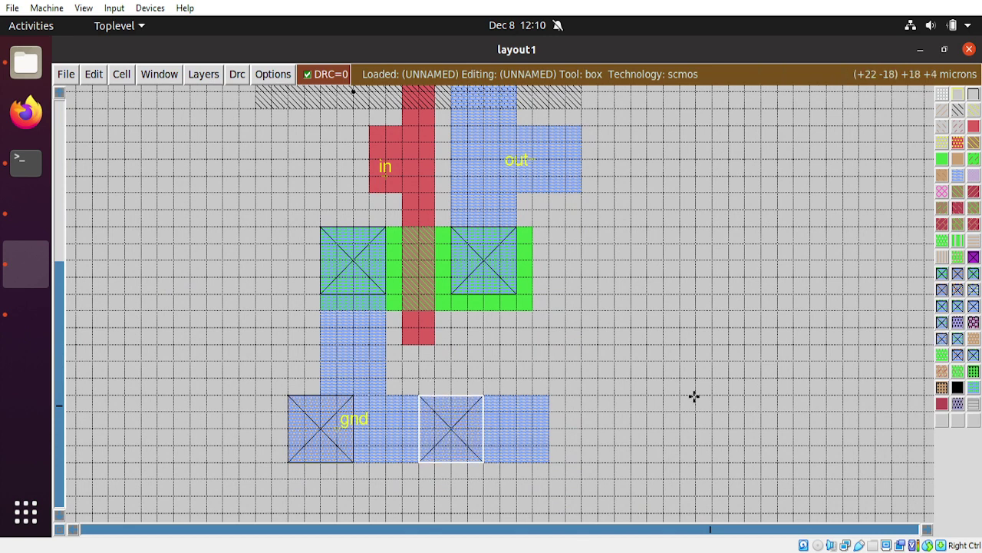
left_click(667, 397)
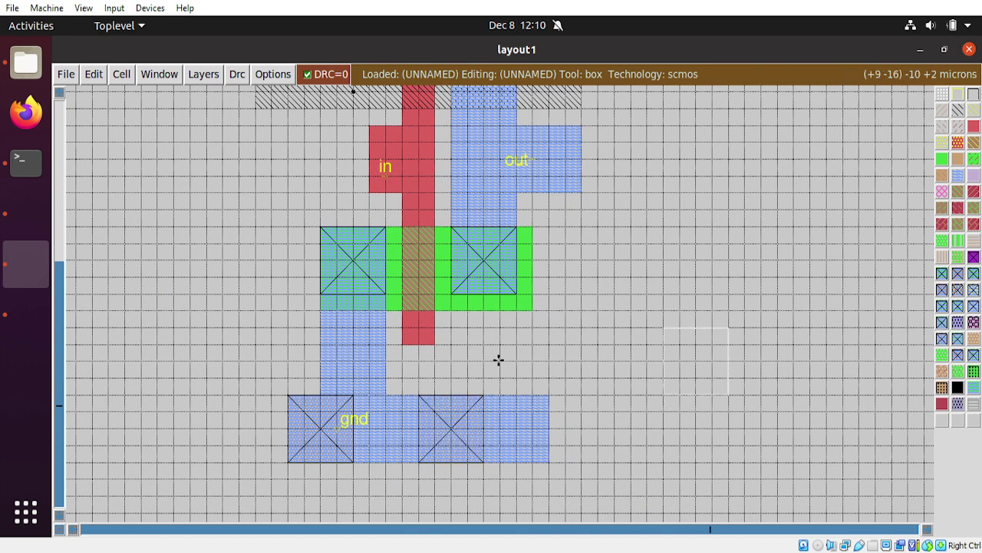
Step: Extract the complete inverter layout with extract and generate its SPICE netlist with ext2spice
scroll(499, 359, "up", 5)
scroll(506, 333, "up", 8)
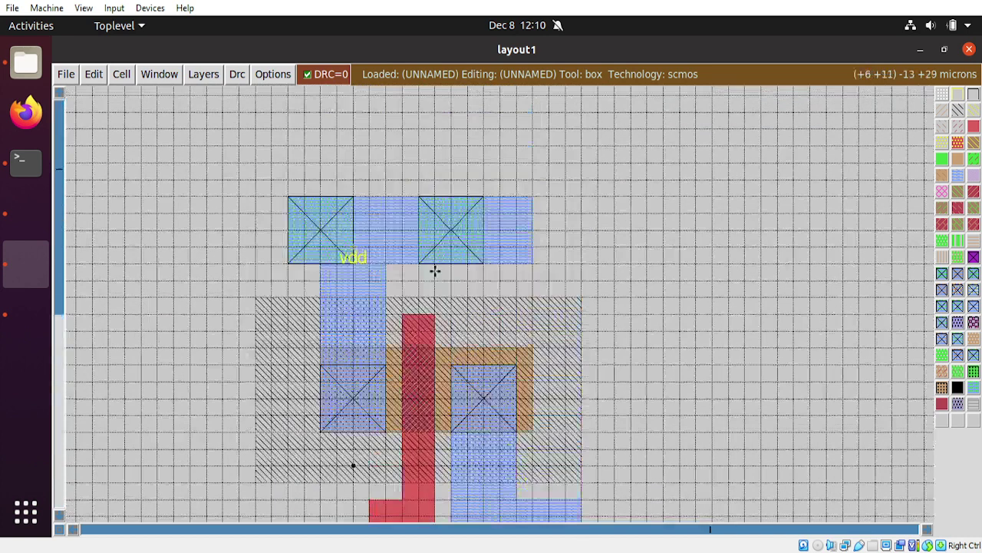
scroll(442, 272, "down", 6)
key("shift+z")
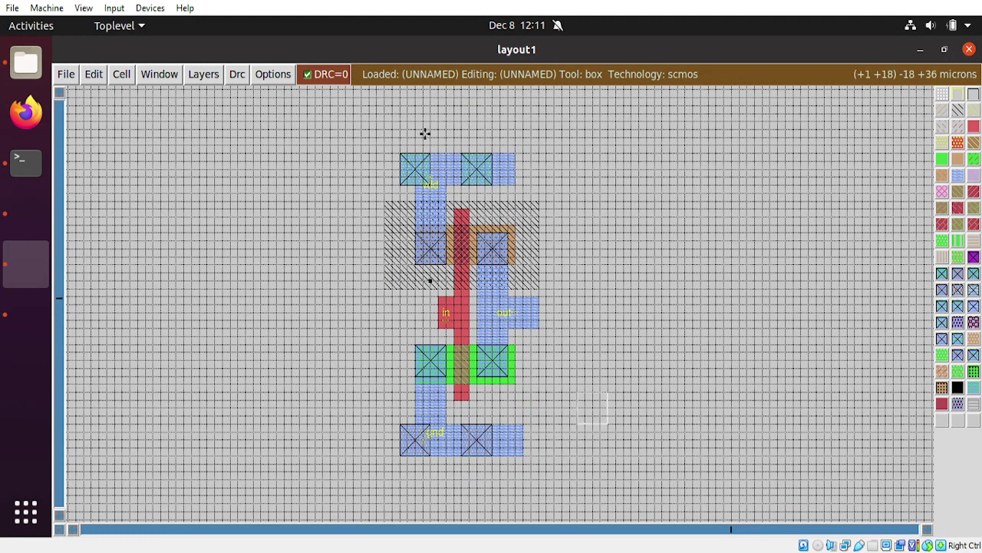
left_click(26, 213)
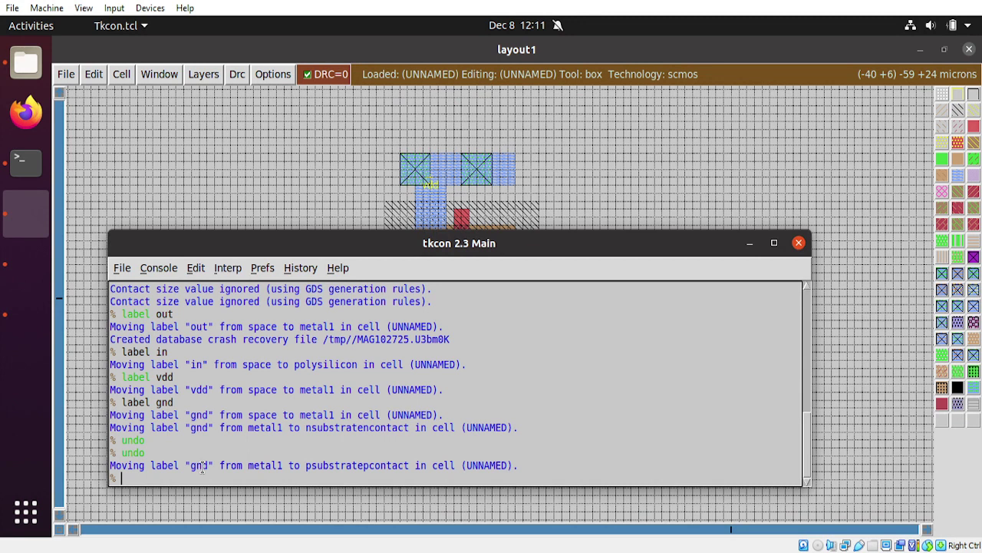
type("ract")
key("Return")
type("ext2spice")
key("Return")
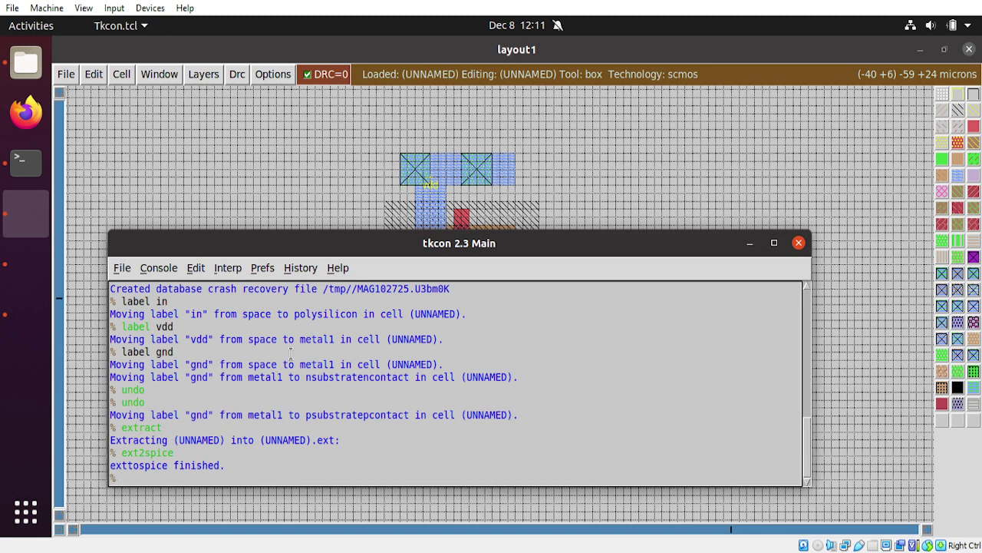
left_click(752, 244)
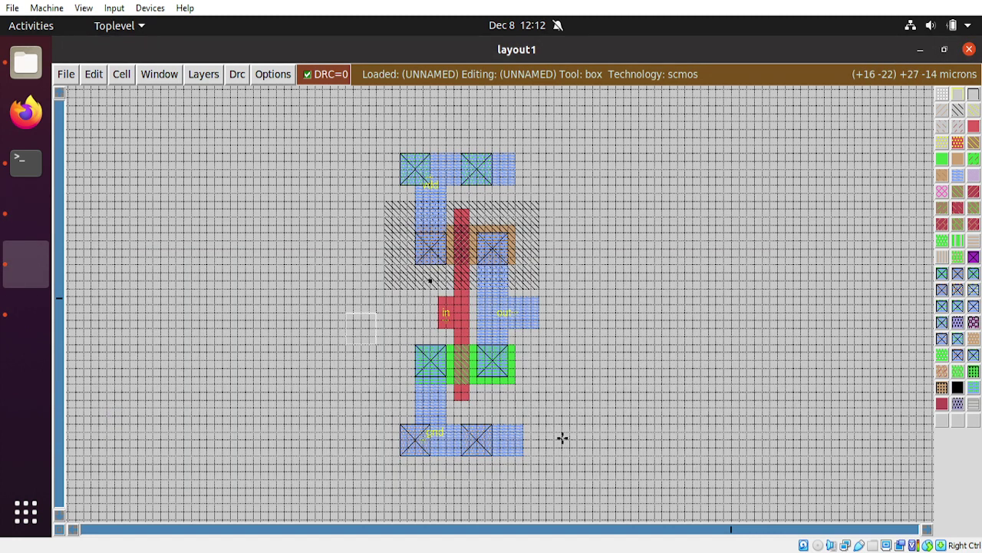